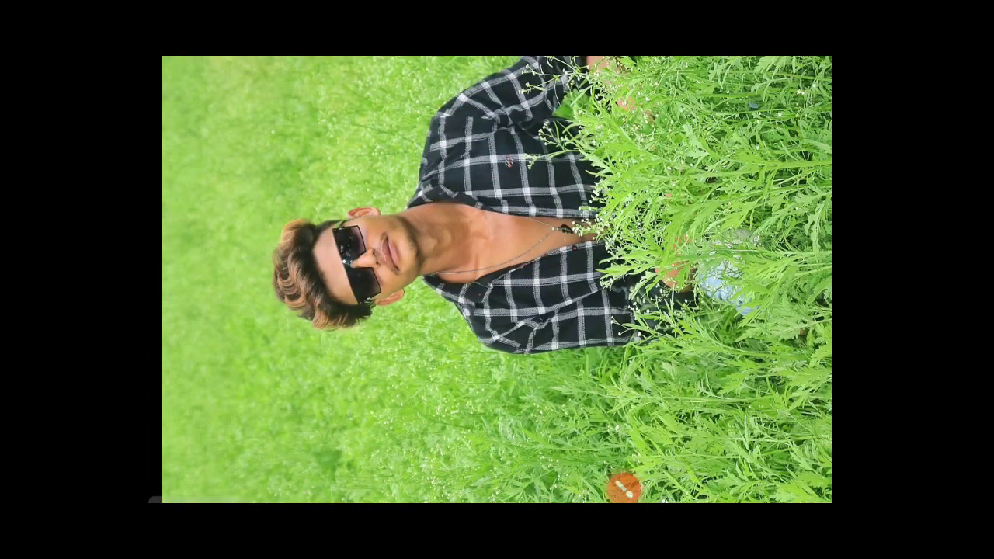
Open the untouched grass-field portrait in Gallery and show the viewer controls
left_click(623, 486)
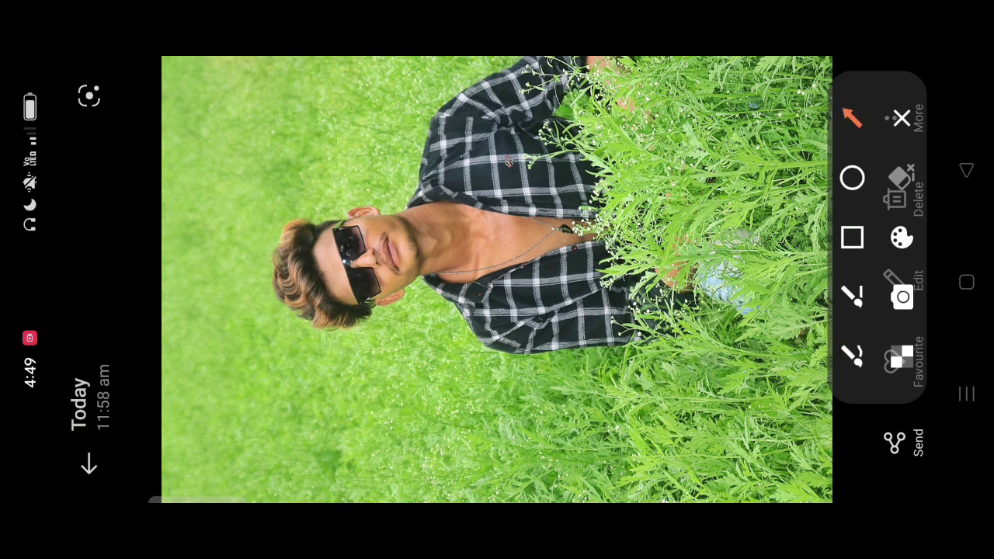
mouse_move(708, 475)
left_mouse_down()
mouse_move(854, 453)
mouse_move(885, 436)
left_mouse_up()
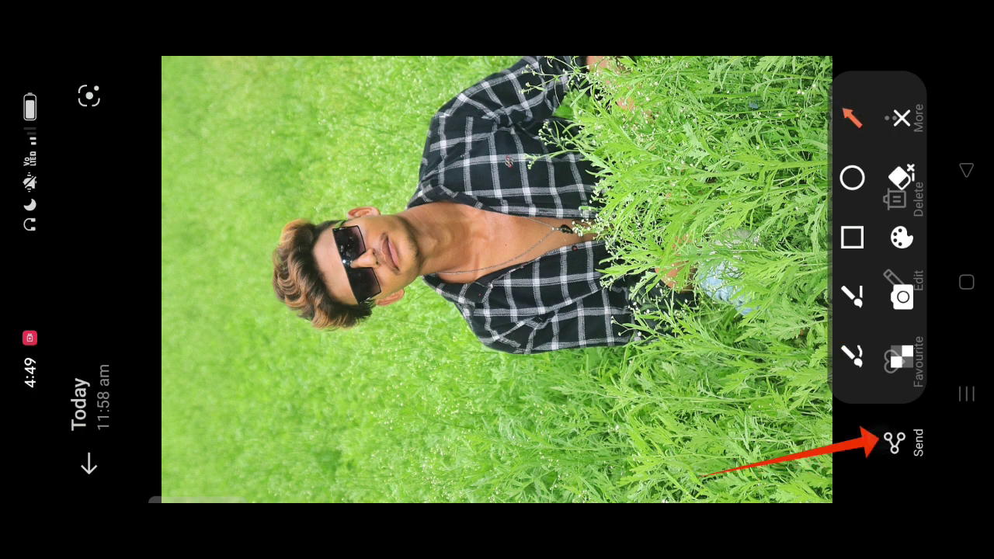
left_click(901, 118)
Open the portrait's share sheet and scroll its app list until Sketchbook appears
left_click(894, 455)
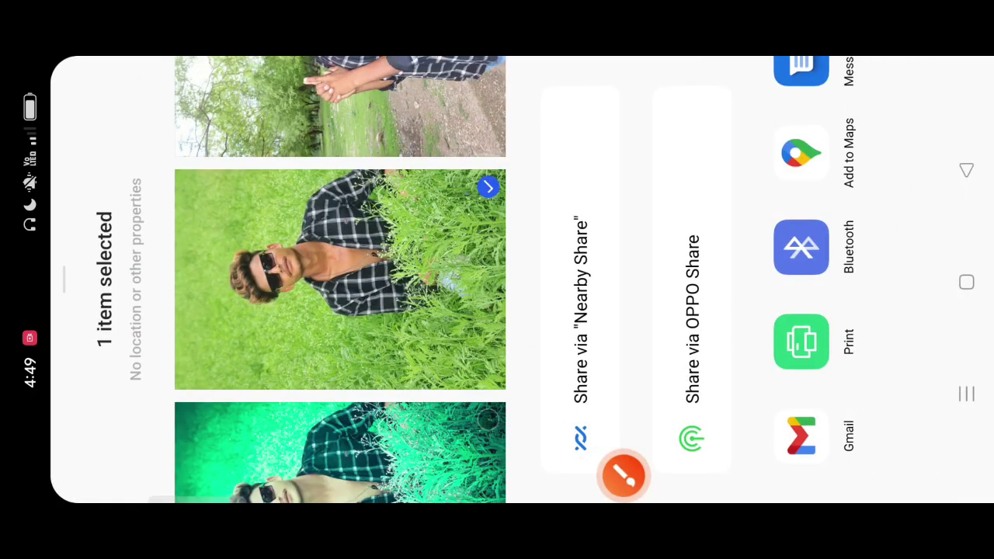
left_click_drag(799, 481, 798, 375)
left_click_drag(800, 179, 754, 484)
left_click_drag(796, 155, 761, 477)
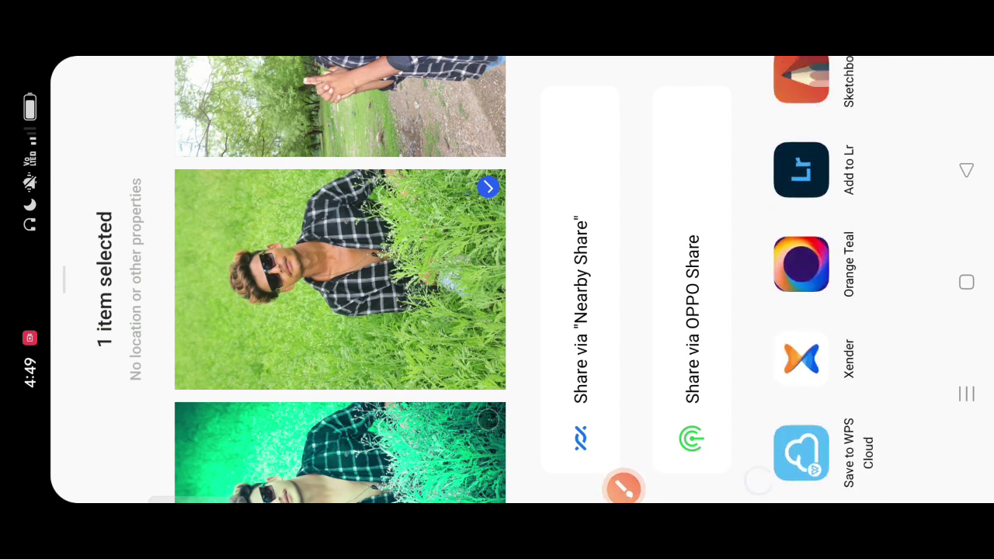
left_click_drag(799, 256, 794, 428)
left_click(623, 488)
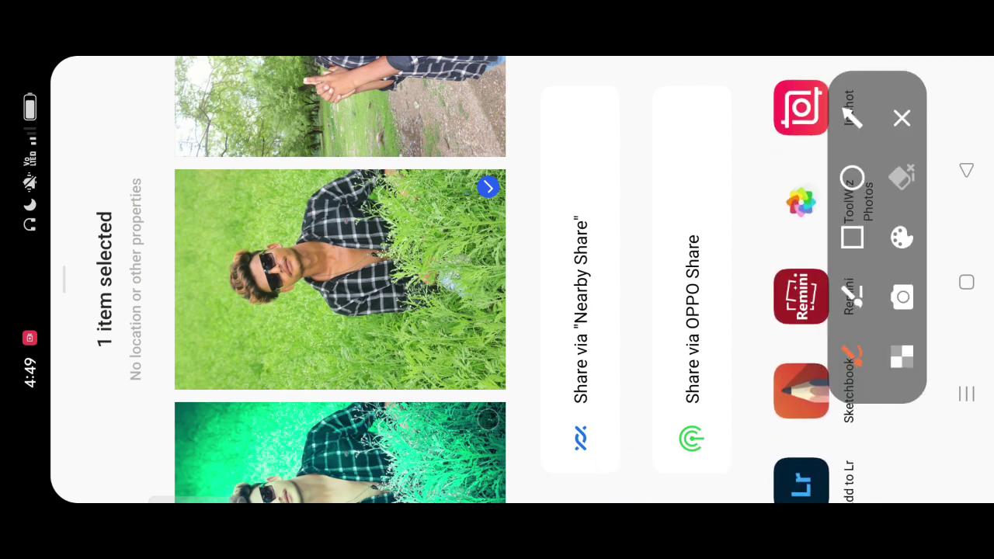
mouse_move(759, 377)
left_mouse_down()
mouse_move(860, 421)
mouse_move(783, 358)
left_mouse_up()
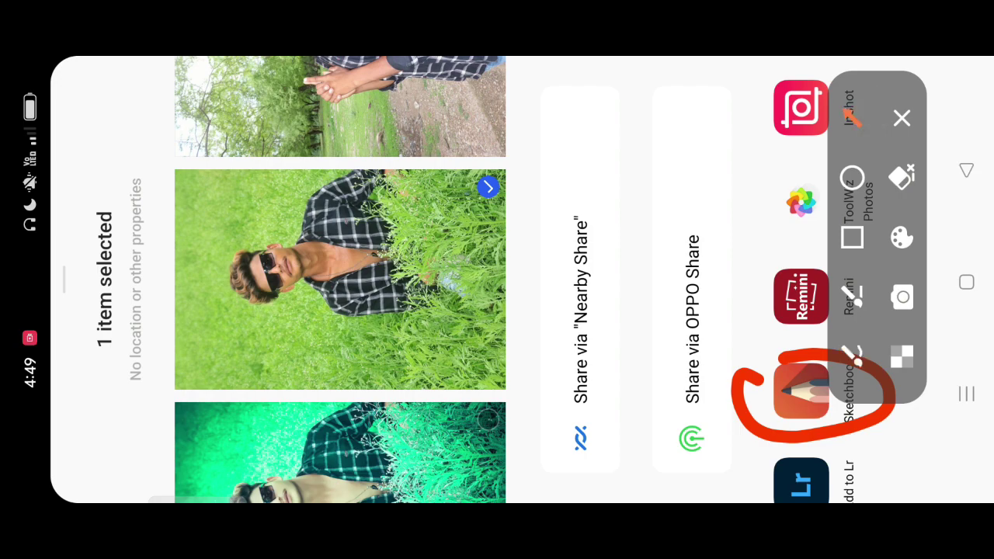
left_click(901, 118)
Send the portrait to Sketchbook and zoom the canvas in on the face
left_click(801, 390)
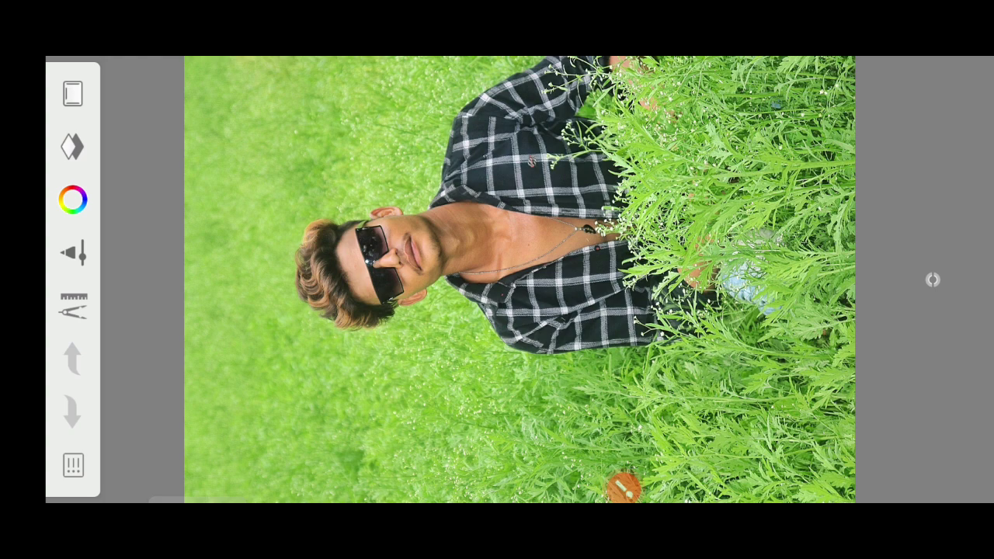
scroll(484, 361, "up", 2)
scroll(513, 386, "up", 2)
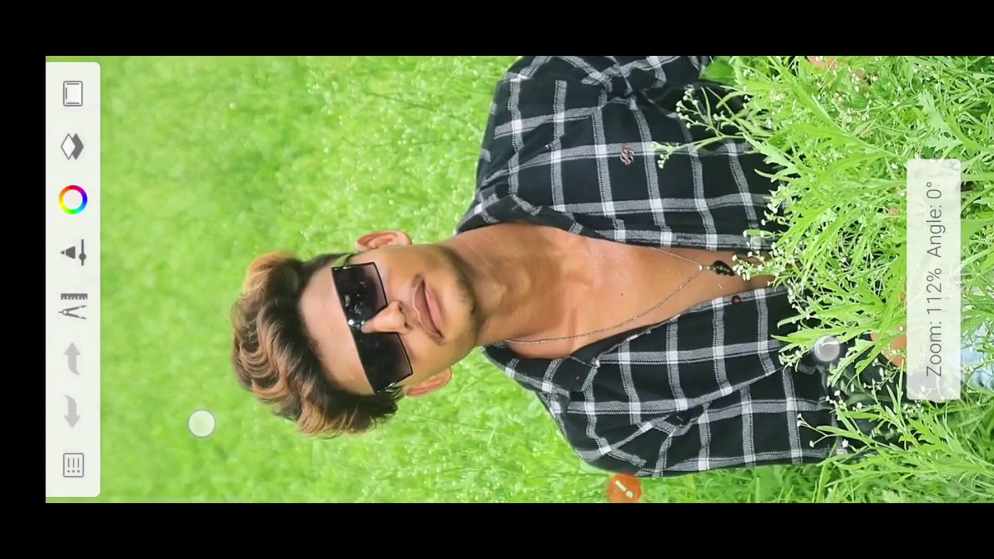
scroll(506, 388, "up", 1)
scroll(498, 383, "up", 1)
scroll(498, 384, "up", 2)
scroll(509, 396, "up", 1)
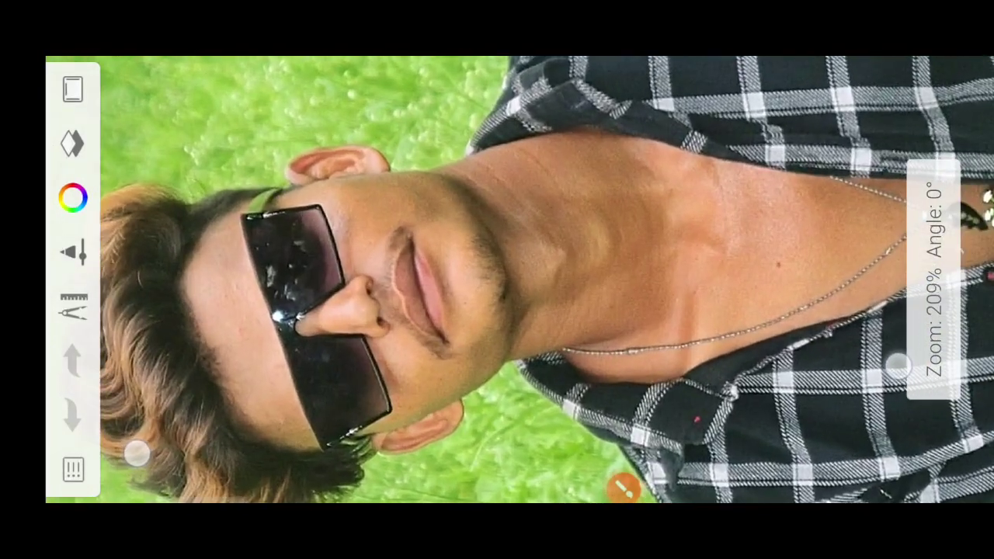
scroll(512, 403, "down", 1)
scroll(513, 404, "down", 1)
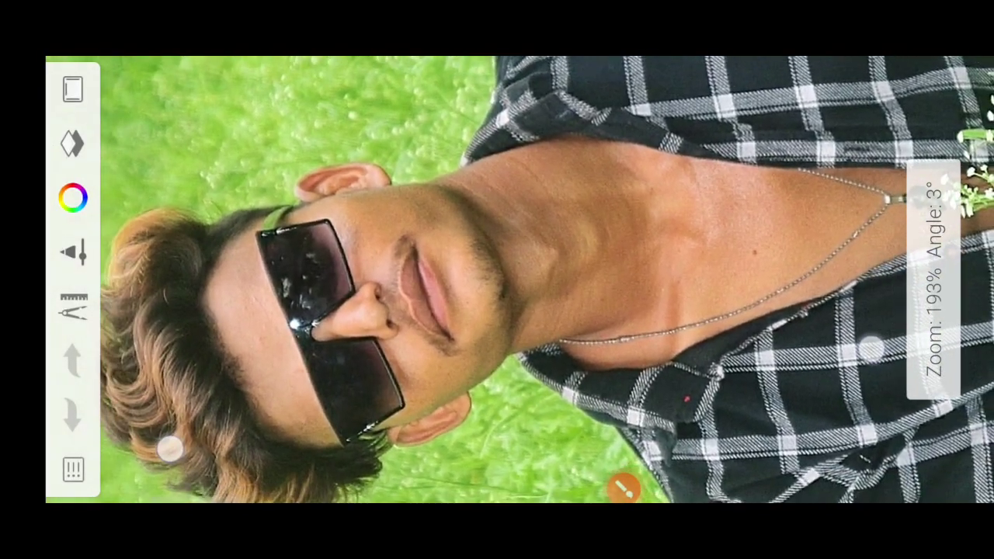
left_click(902, 118)
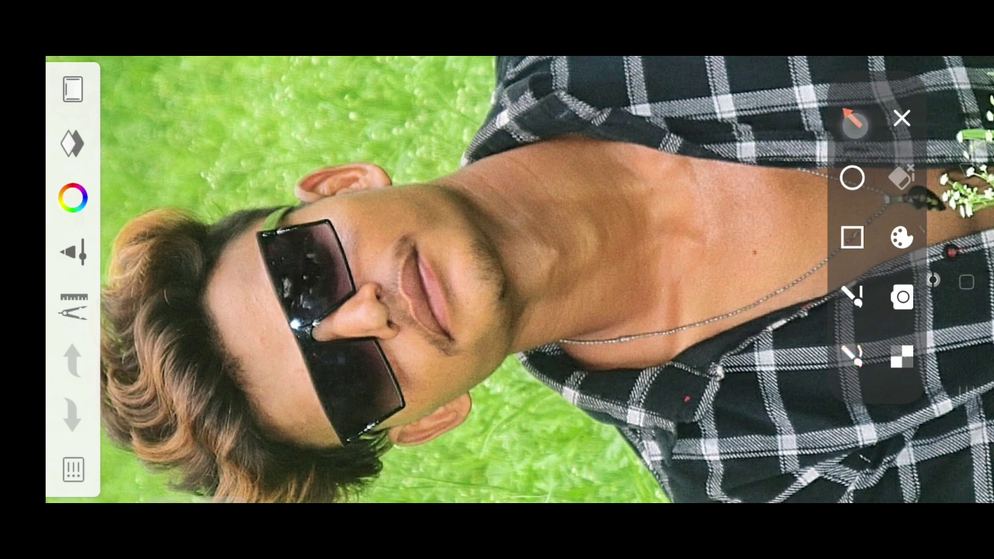
left_click_drag(245, 176, 88, 147)
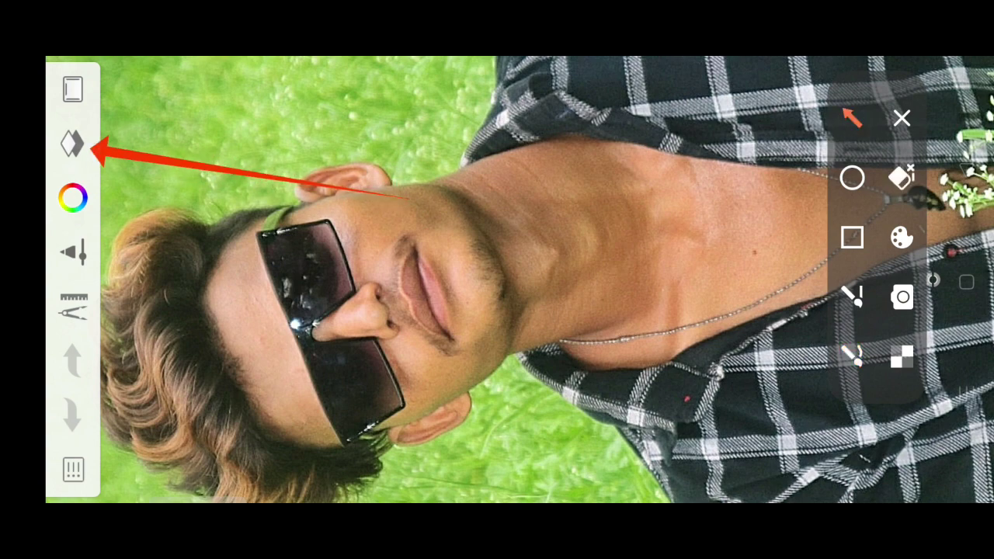
Duplicate the portrait photo layer from its menu in the Layers panel
left_click(902, 118)
left_click(72, 142)
left_click(623, 476)
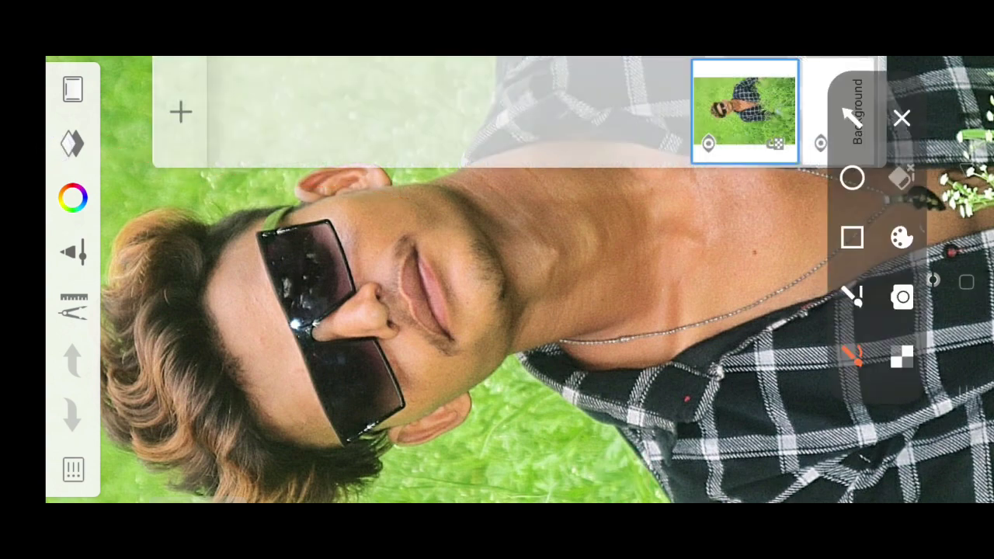
left_click_drag(582, 233, 722, 138)
left_click(902, 118)
left_click(745, 116)
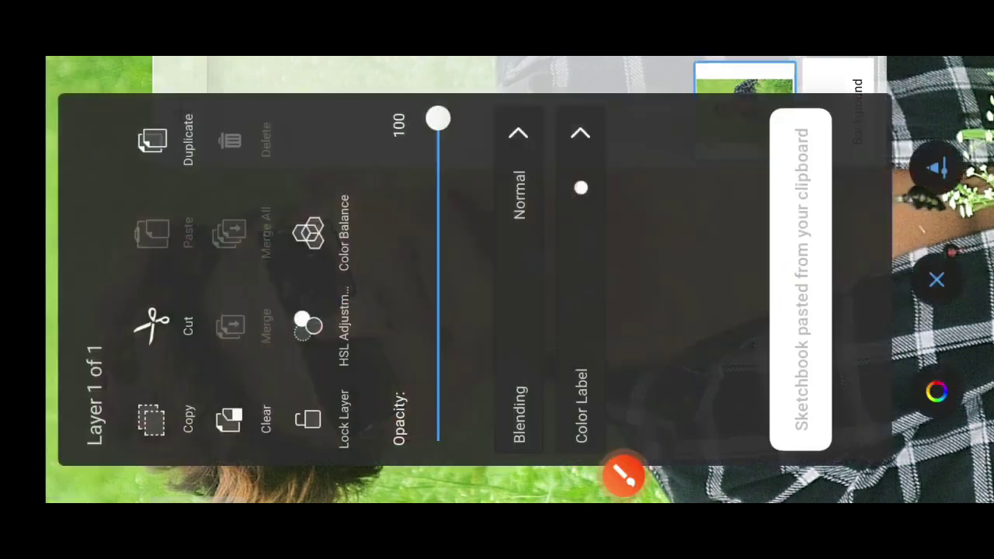
left_click(624, 475)
mouse_move(151, 193)
left_mouse_down()
mouse_move(128, 100)
mouse_move(148, 190)
left_mouse_up()
left_click(902, 118)
left_click(171, 152)
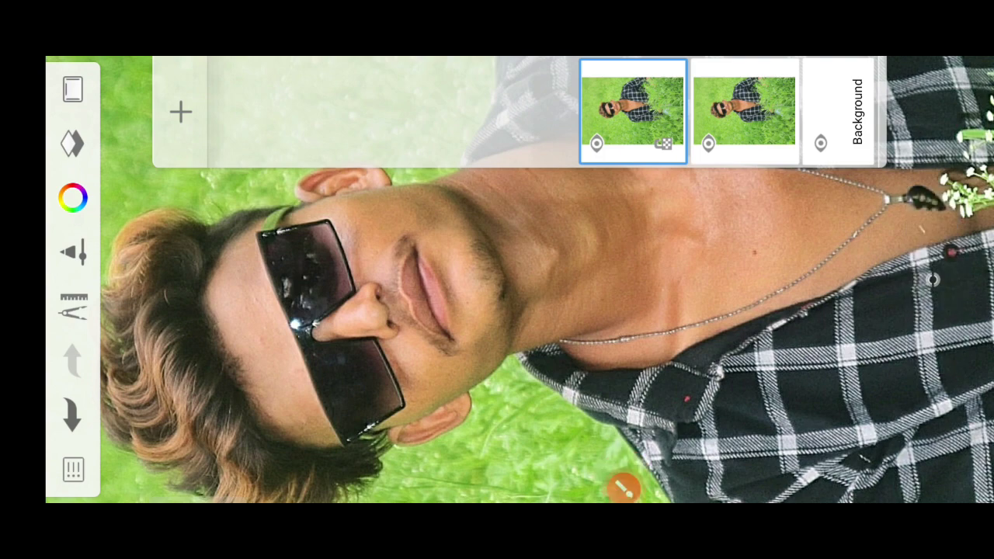
scroll(497, 279, "up", 2)
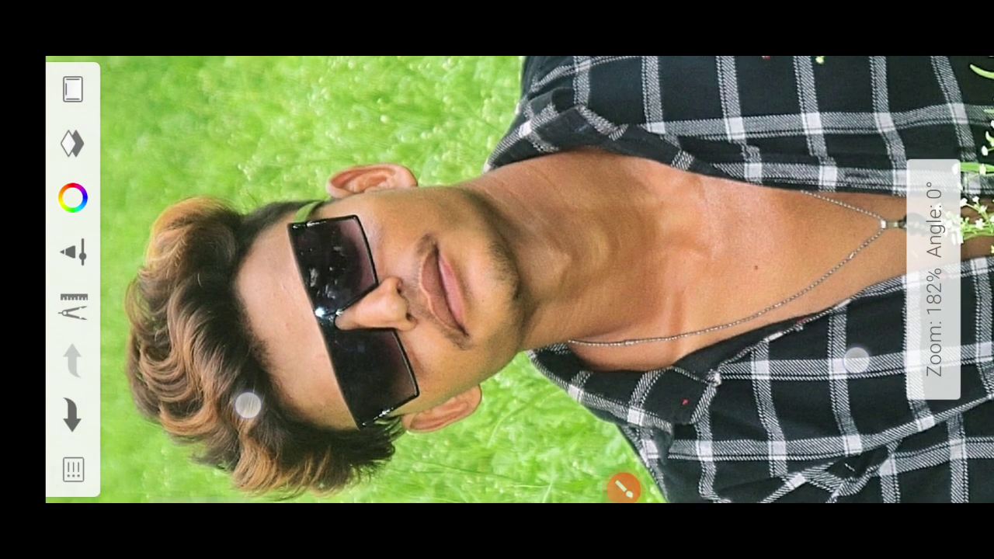
Bring up the brush library
left_click(624, 488)
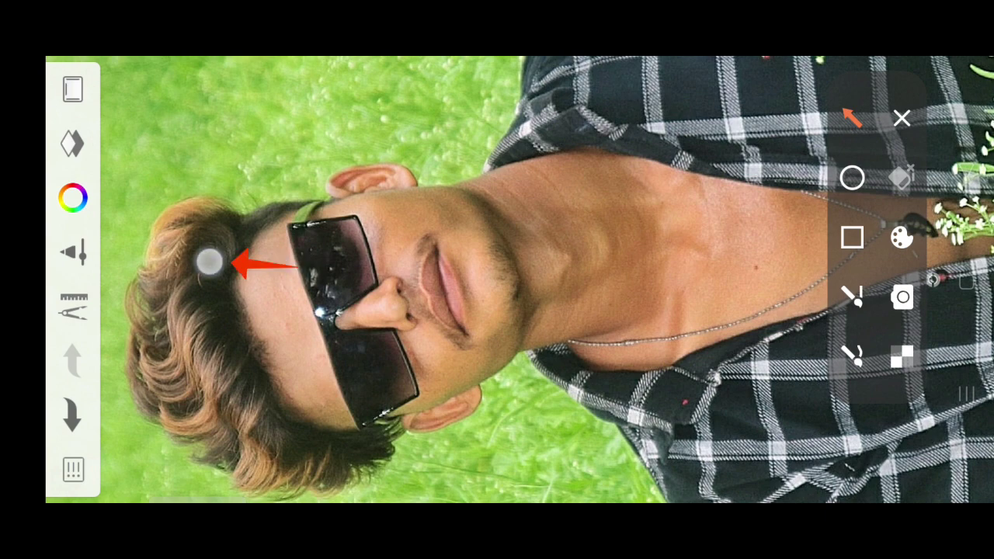
left_click_drag(210, 262, 72, 252)
left_click(903, 118)
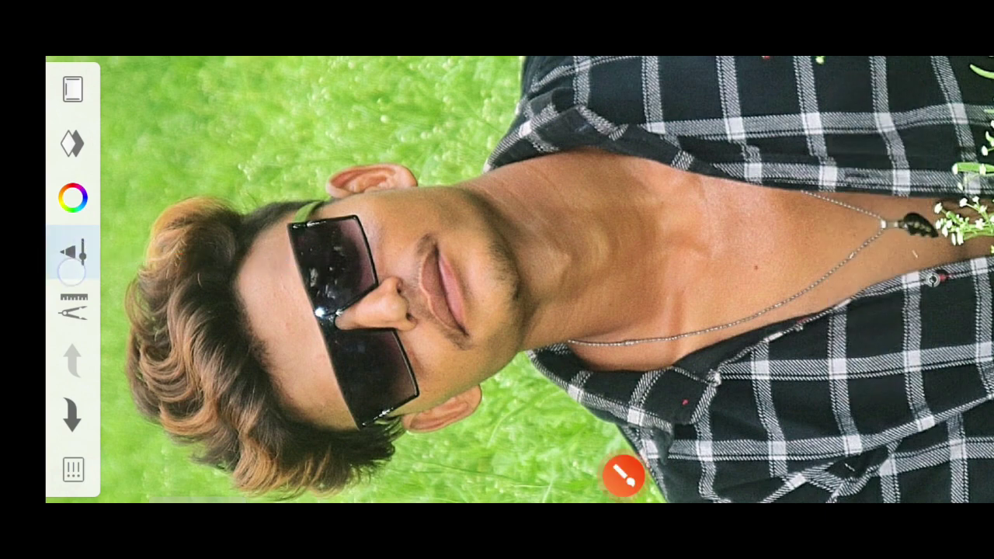
left_click(72, 253)
left_click(624, 488)
left_click_drag(92, 317, 159, 411)
left_click(902, 118)
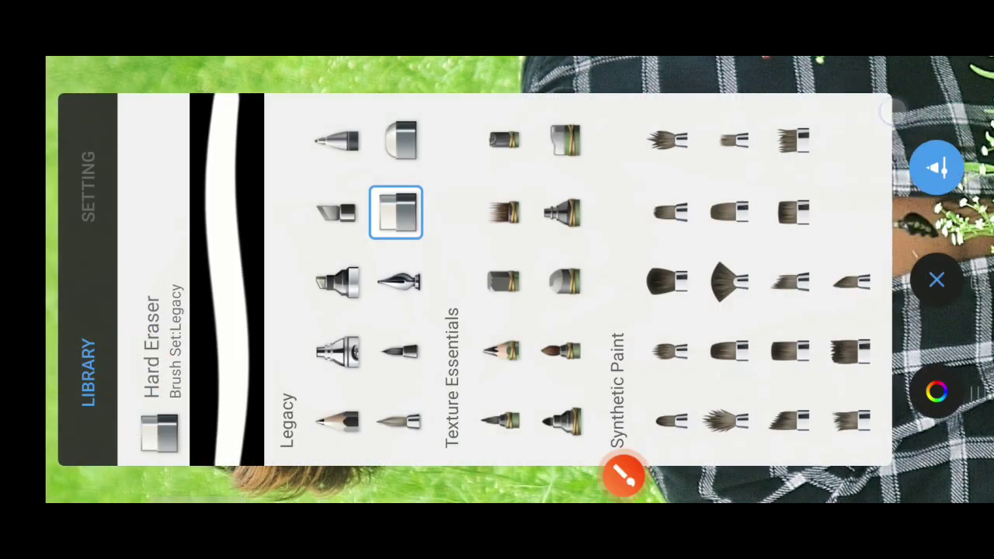
Browse the brush library and select the Smudge Round Bristle Brush
left_click_drag(388, 311, 613, 310)
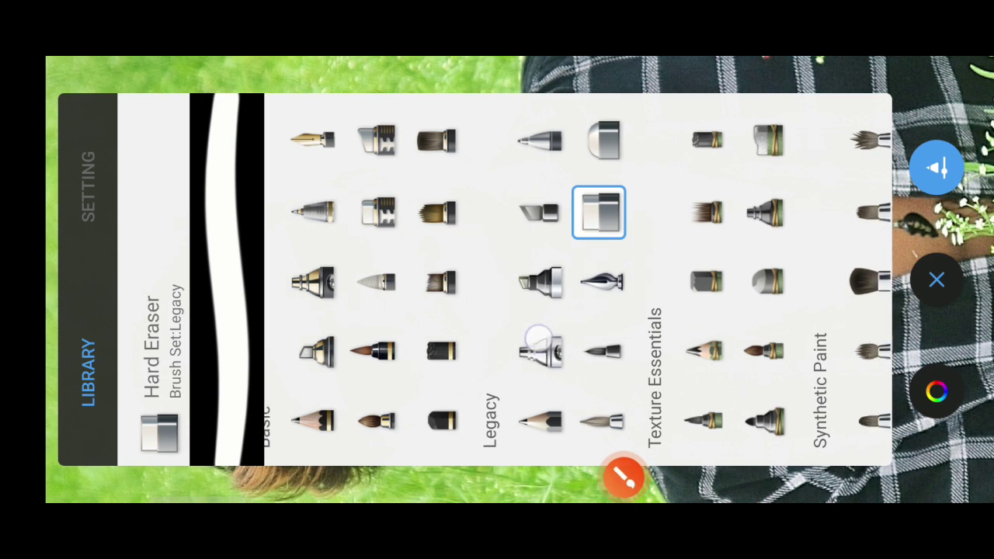
left_click_drag(537, 337, 411, 382)
left_click_drag(450, 355, 233, 355)
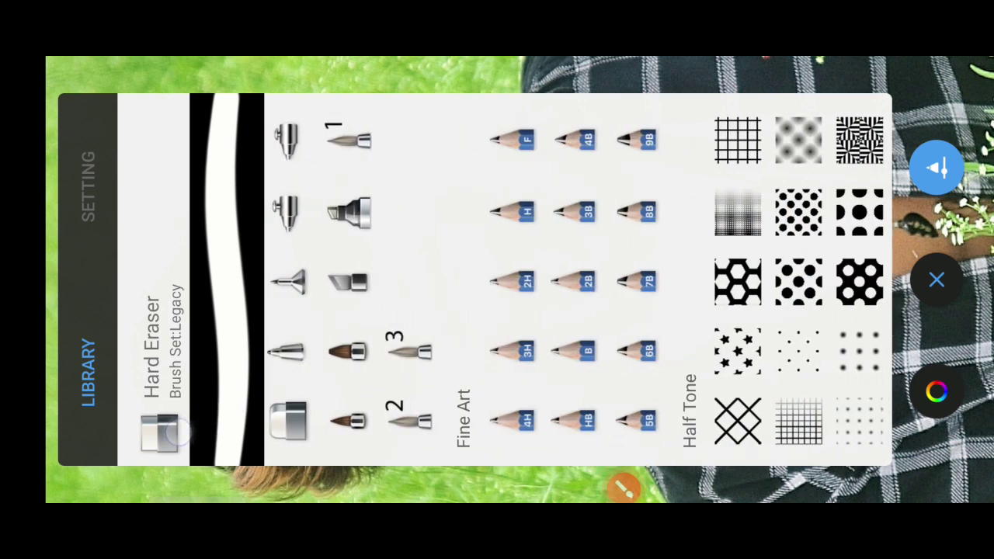
left_click_drag(333, 395, 256, 424)
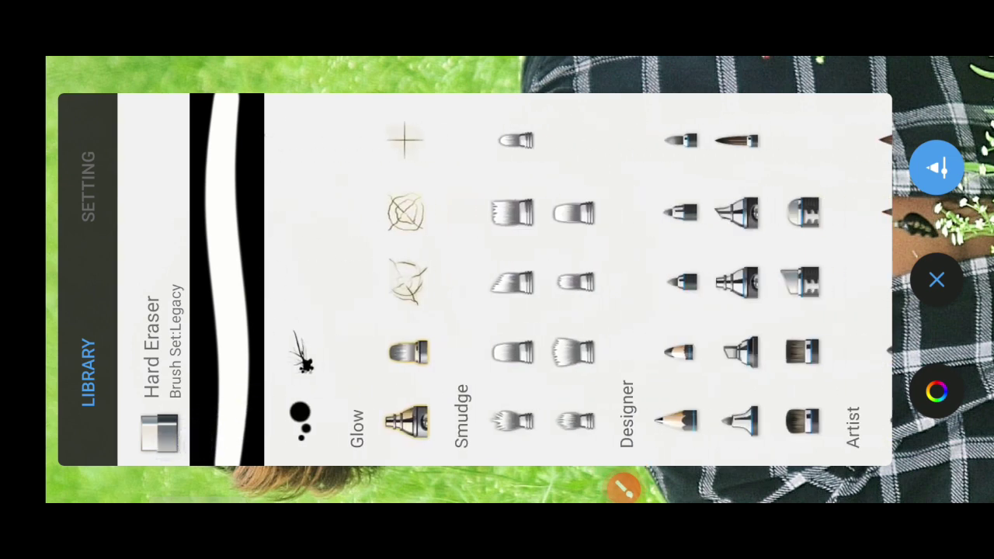
left_click(624, 487)
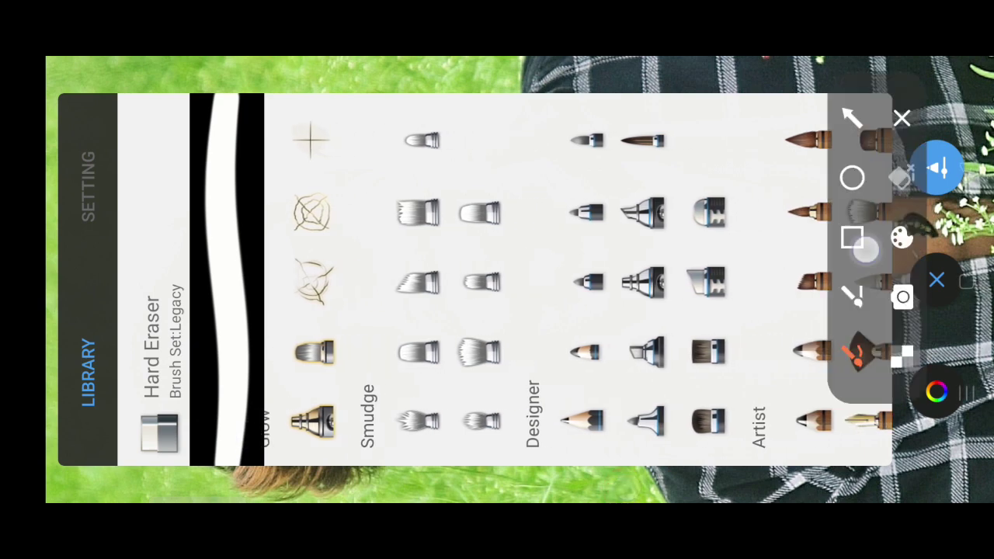
left_click_drag(369, 99, 544, 456)
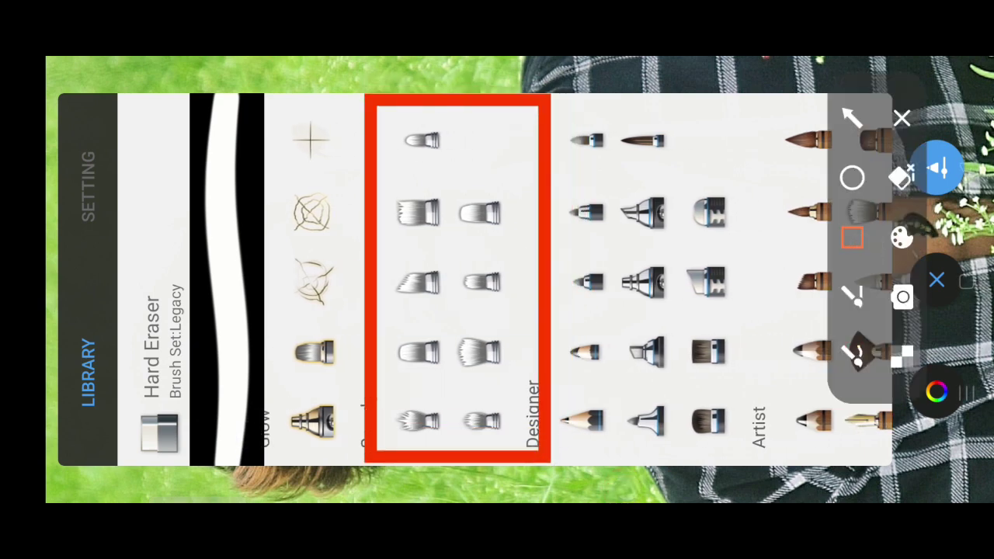
left_click(901, 118)
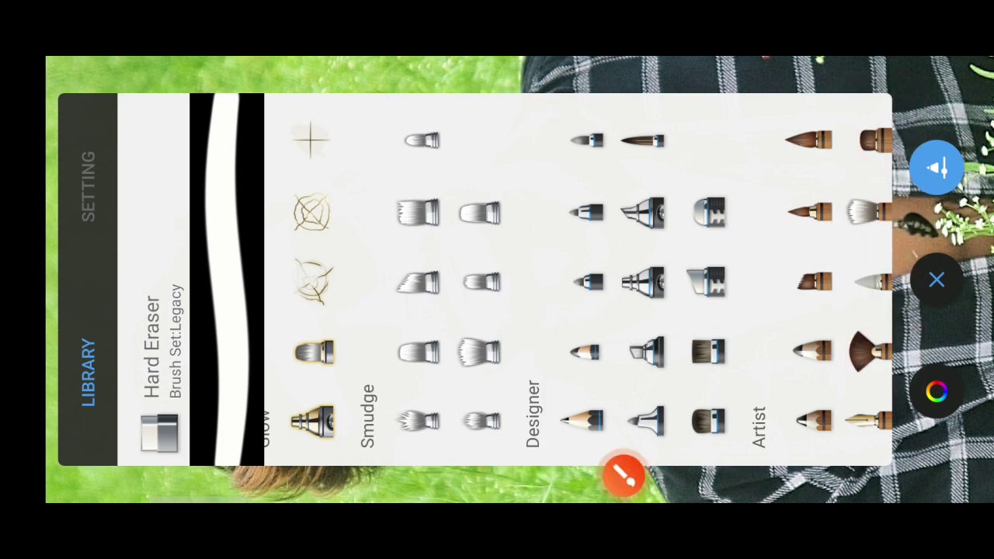
left_click(624, 476)
left_click_drag(458, 337, 465, 327)
left_click(901, 118)
left_click(476, 352)
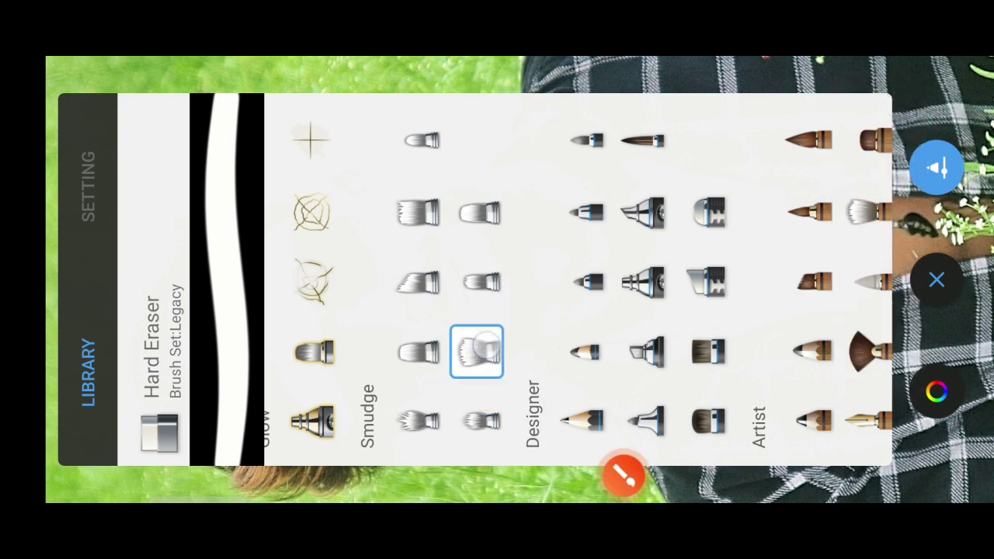
Set the smudge brush size to 36.9, keeping flow 1% and strength 6%
left_click(623, 476)
left_click_drag(138, 160, 62, 207)
left_click(901, 118)
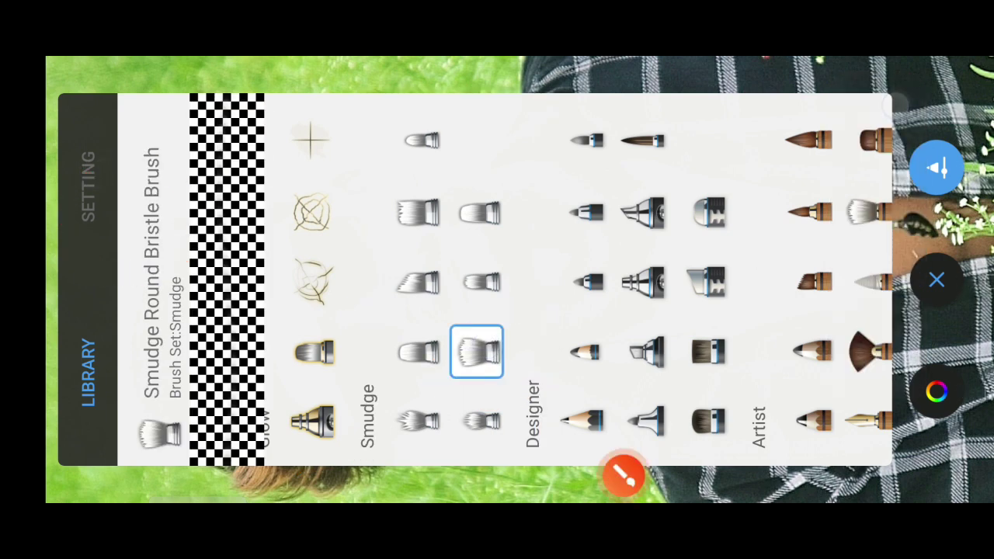
left_click(88, 186)
left_click(456, 445)
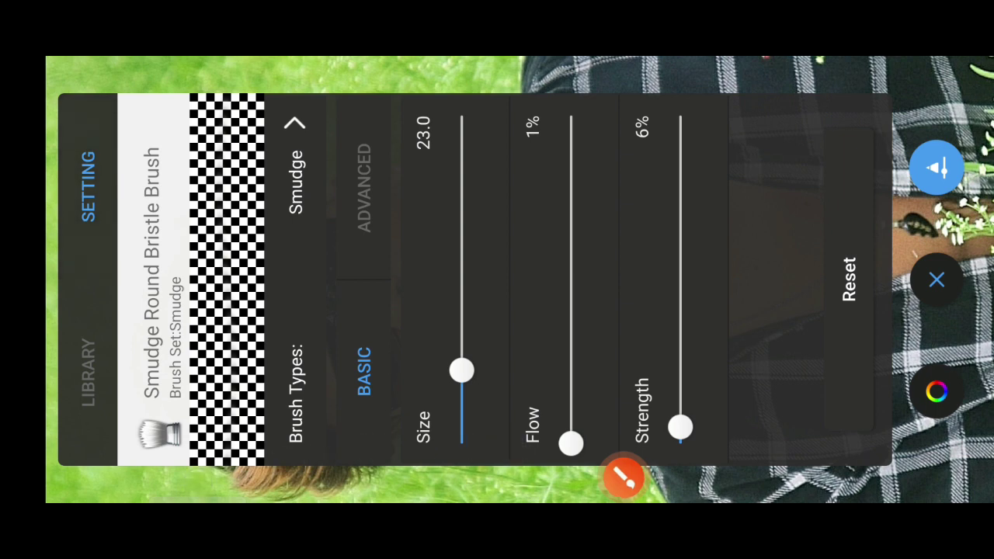
left_click(623, 476)
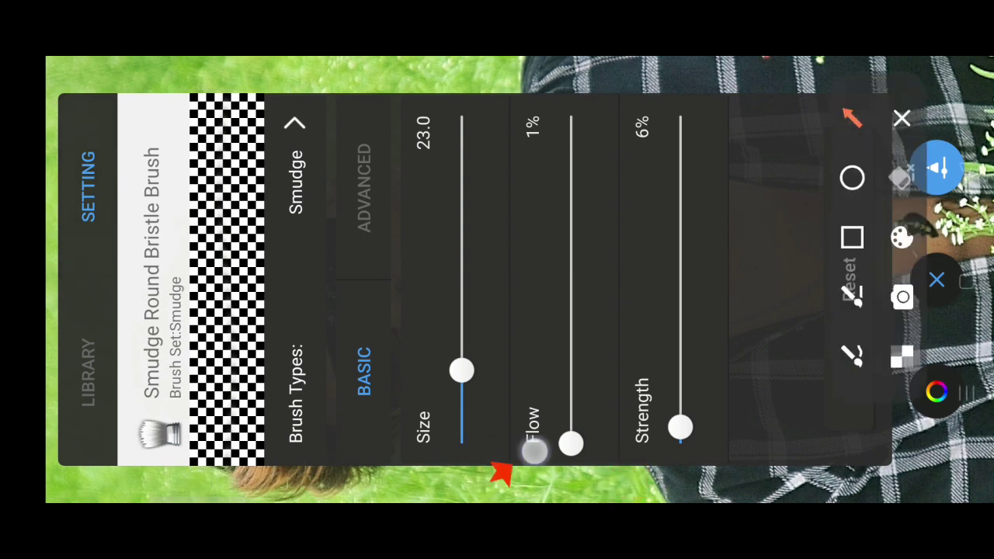
left_click_drag(534, 452, 577, 424)
left_click_drag(624, 470, 678, 423)
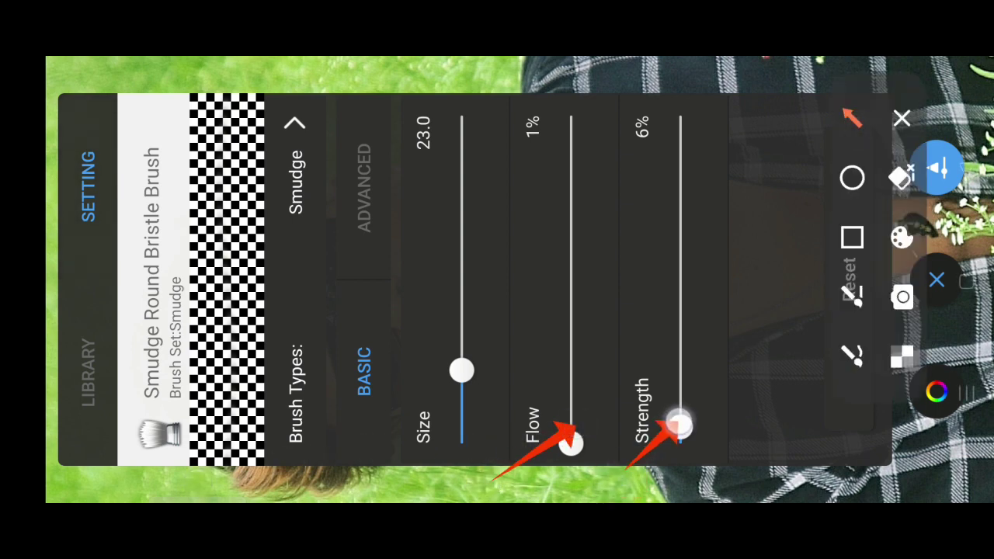
left_click_drag(406, 443, 475, 334)
left_click(901, 118)
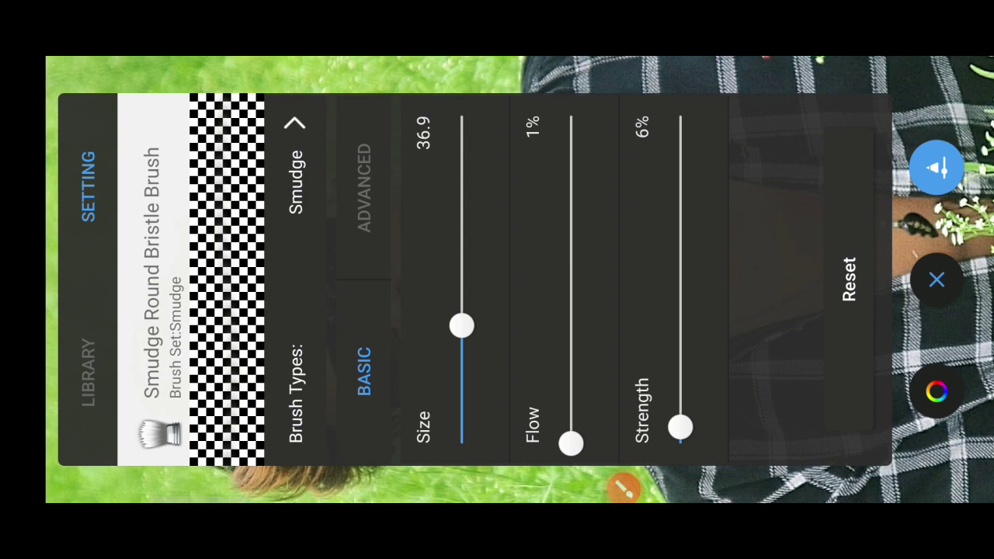
left_click(623, 487)
left_click_drag(767, 339, 699, 388)
left_click(900, 118)
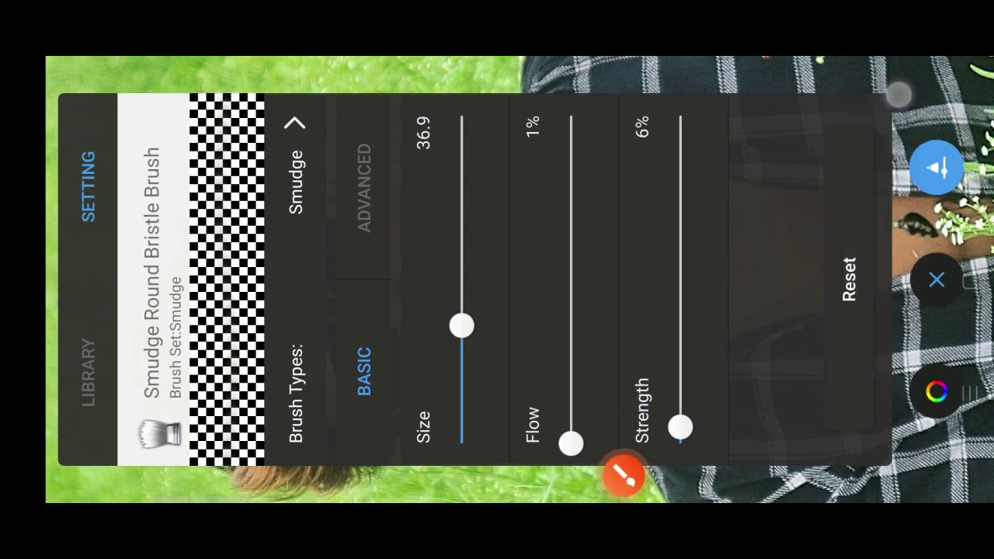
left_click(937, 280)
Smudge the cheek and chin skin to smooth its texture
scroll(334, 339, "up", 10)
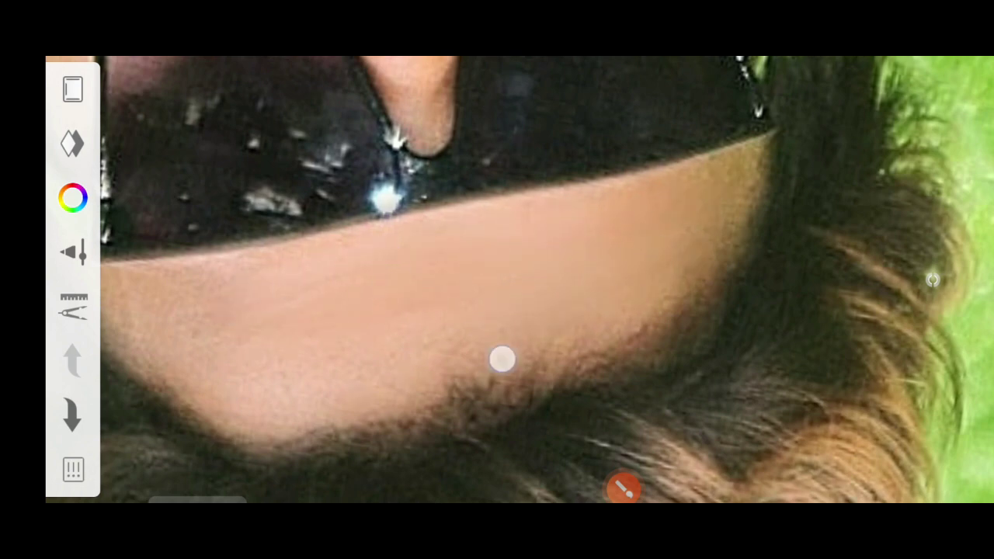
scroll(573, 327, "down", 3)
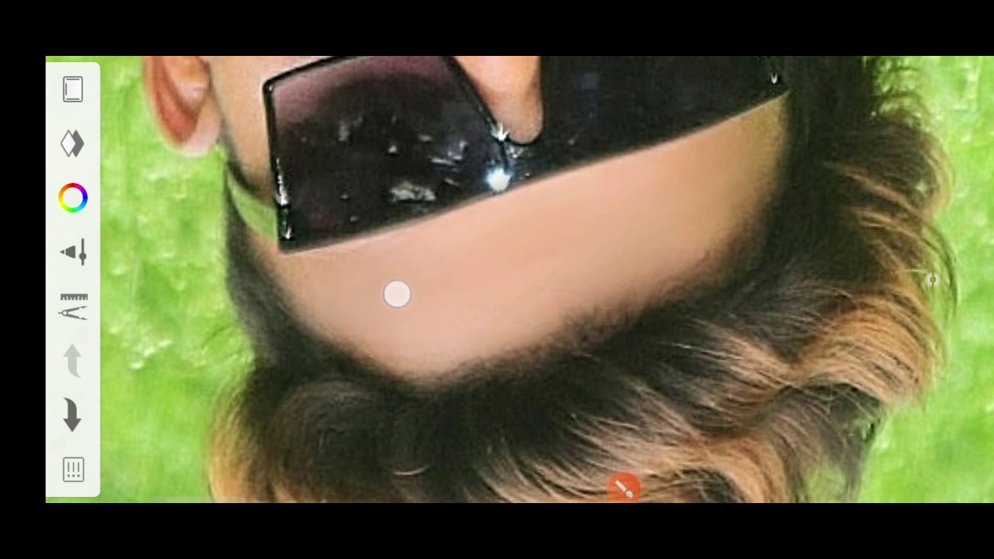
left_click_drag(774, 145, 764, 173)
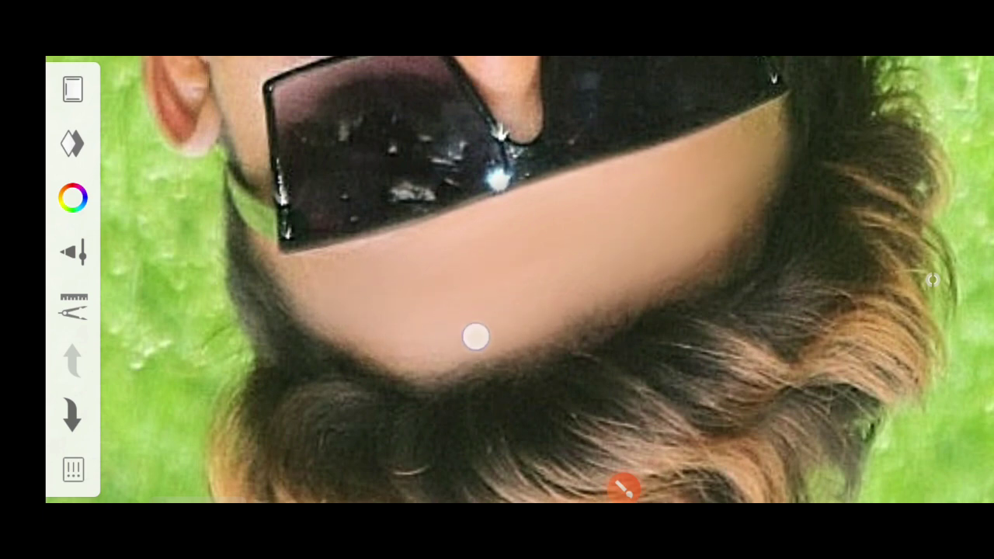
left_click_drag(502, 341, 469, 358)
scroll(660, 268, "down", 5)
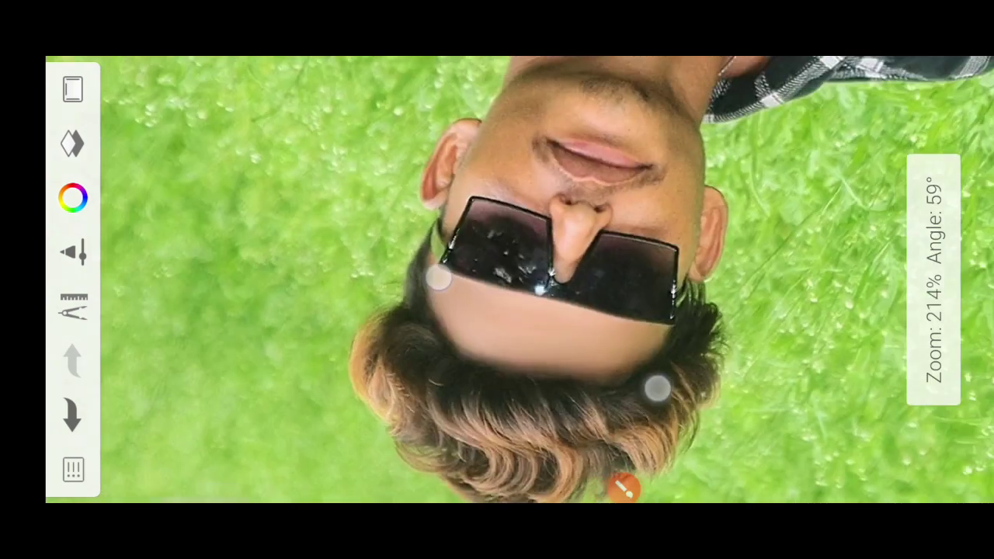
scroll(544, 310, "down", 3)
scroll(543, 311, "up", 5)
scroll(517, 348, "up", 3)
scroll(516, 348, "up", 2)
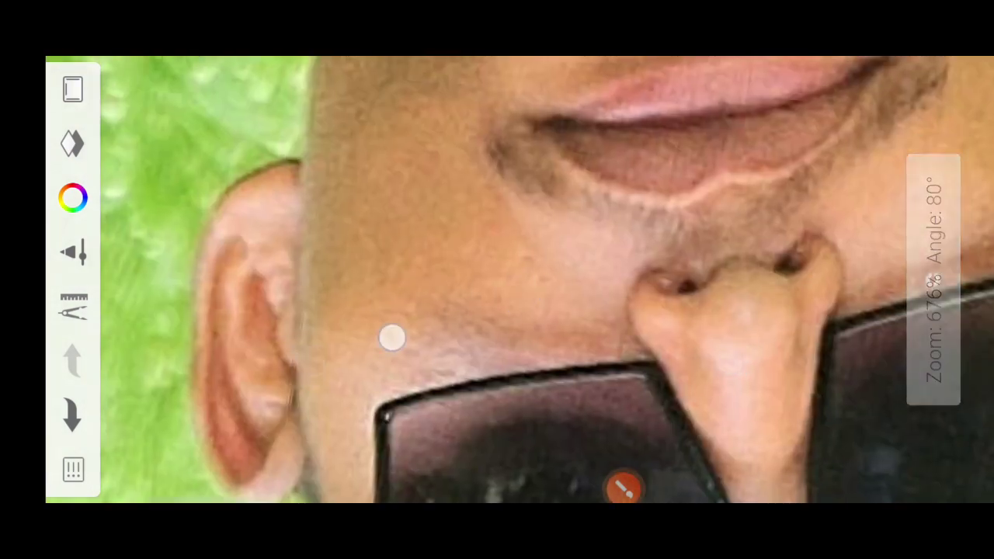
Soften the cheek skin across the face and near the sunglasses
mouse_move(393, 337)
left_mouse_down()
mouse_move(486, 337)
mouse_move(463, 271)
left_mouse_up()
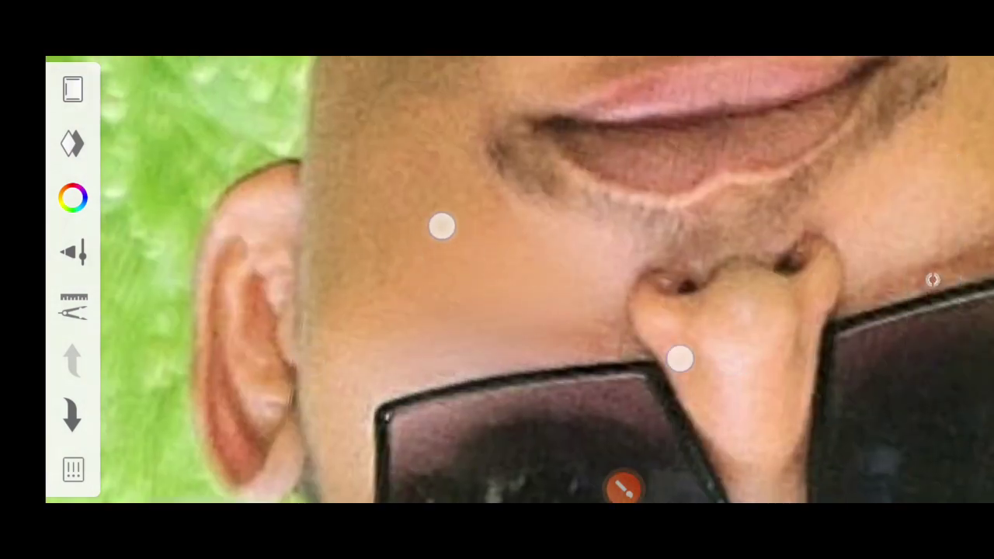
scroll(559, 292, "down", 3)
scroll(505, 295, "up", 2)
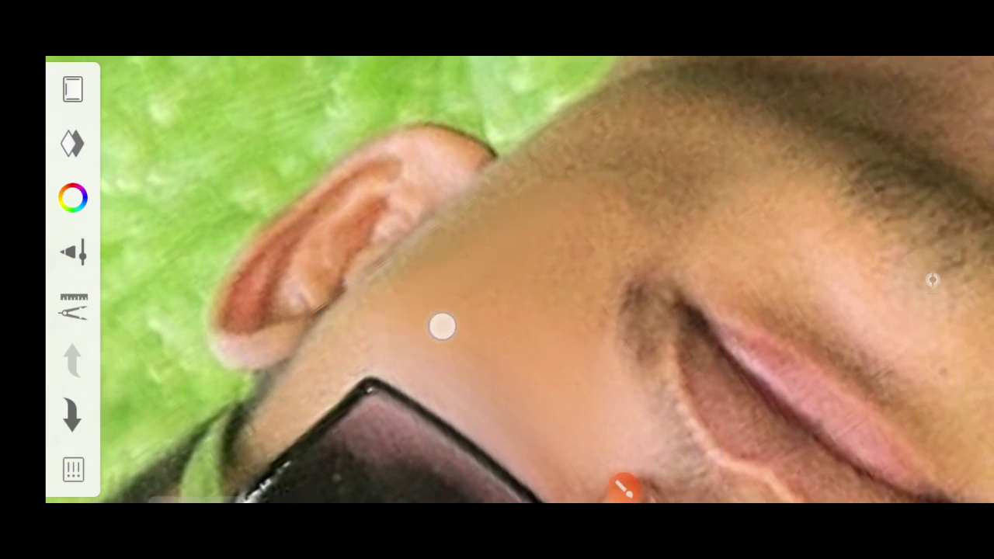
left_click_drag(453, 383, 333, 361)
scroll(497, 295, "down", 2)
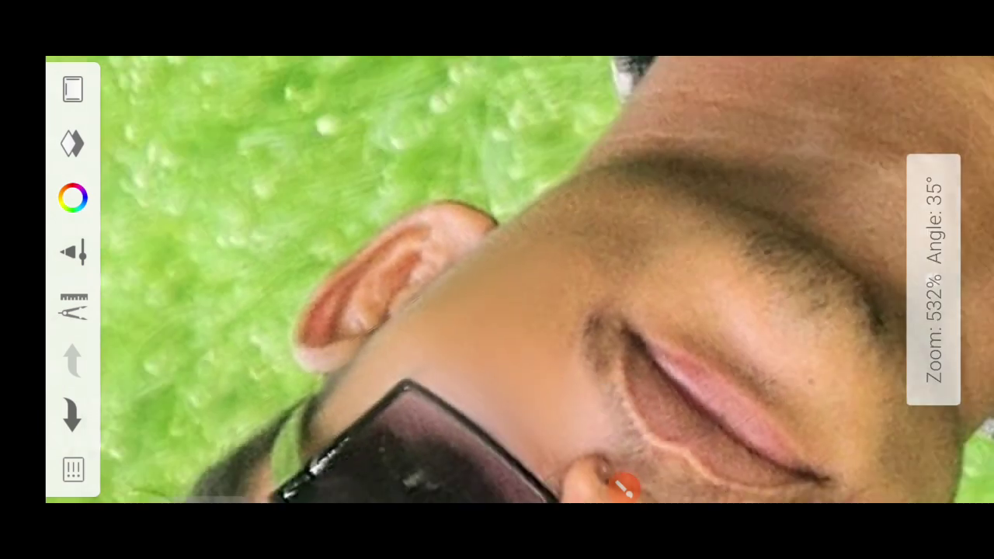
left_click_drag(573, 411, 518, 415)
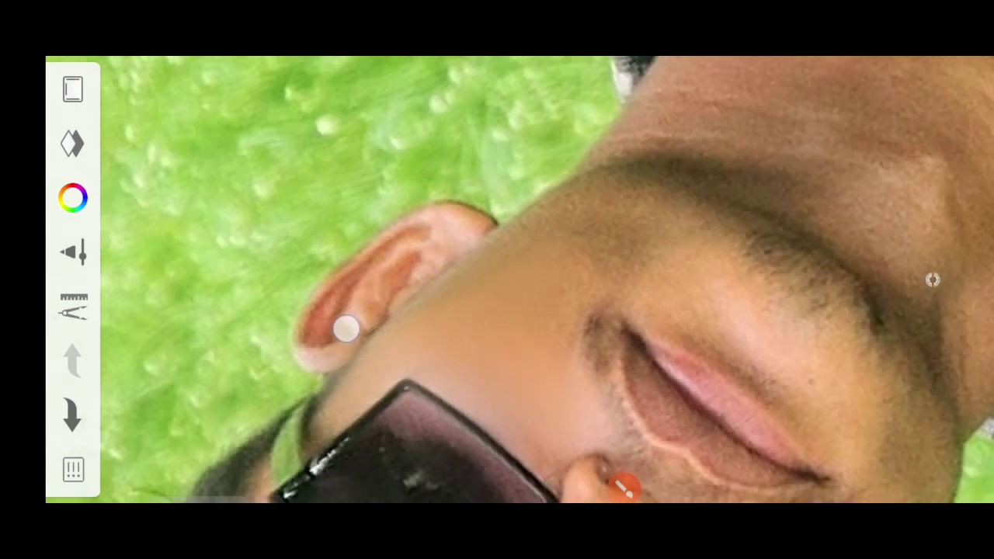
scroll(492, 394, "up", 2)
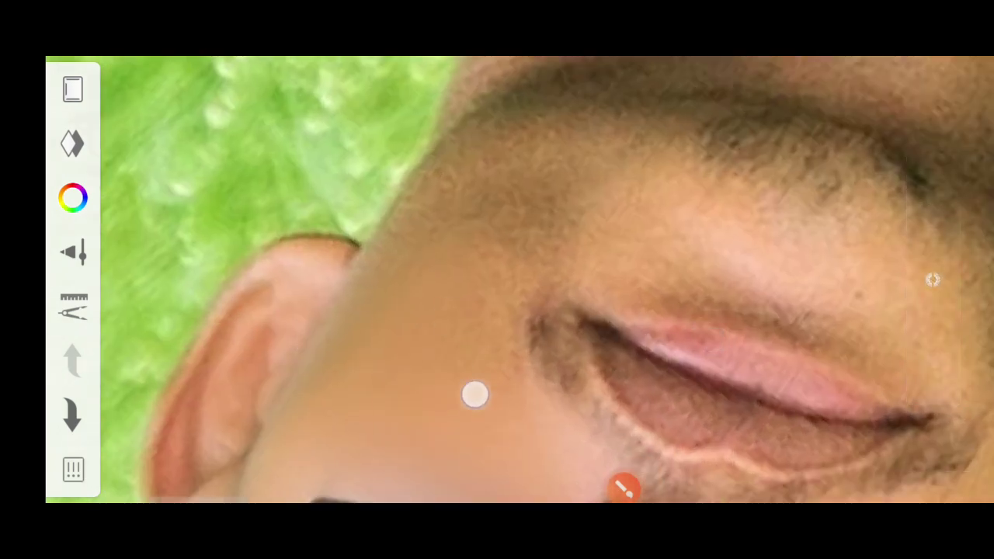
Rotate and zoom the canvas to level the eye and reframe the whole face
left_click_drag(348, 366, 428, 401)
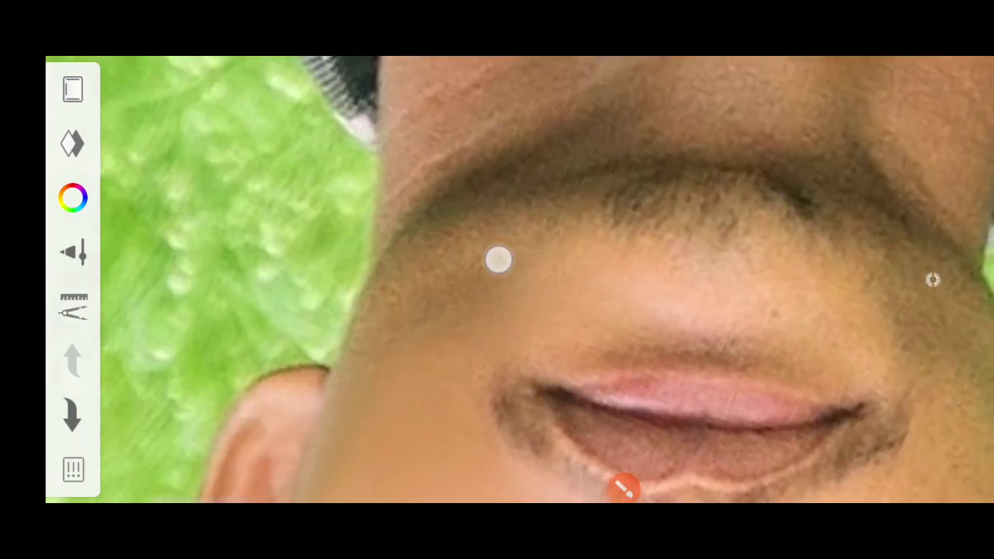
left_click_drag(617, 244, 495, 356)
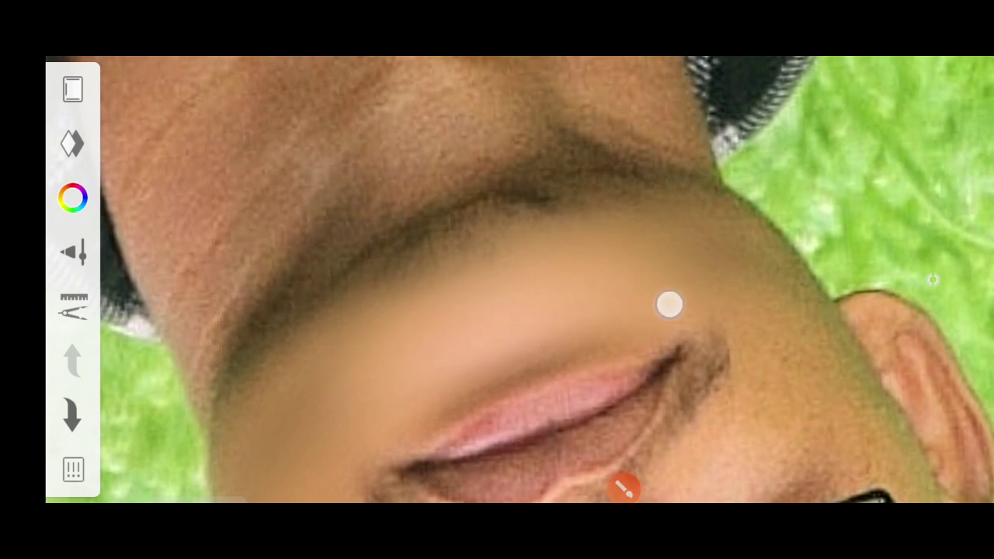
mouse_move(670, 304)
left_mouse_down()
mouse_move(557, 211)
mouse_move(418, 281)
left_mouse_up()
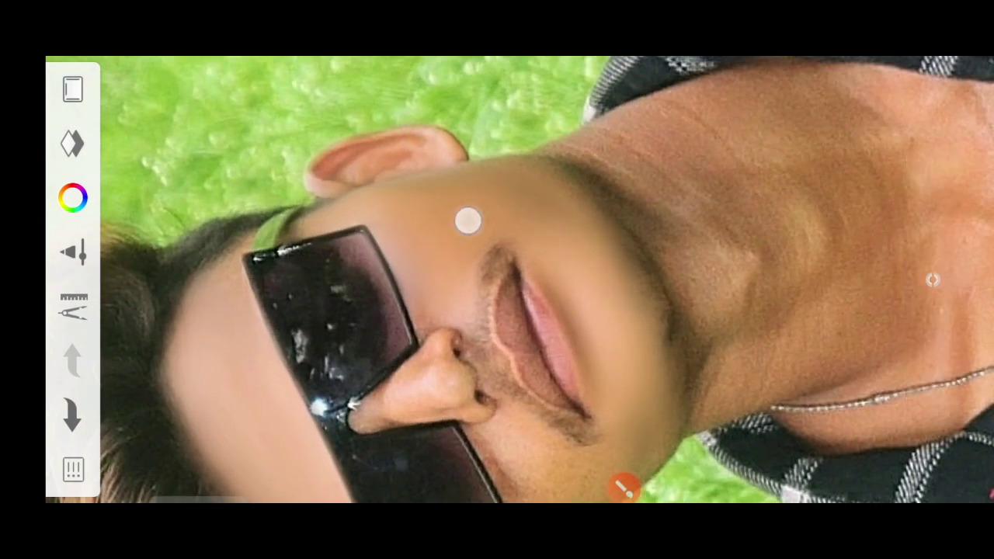
left_click_drag(466, 220, 296, 326)
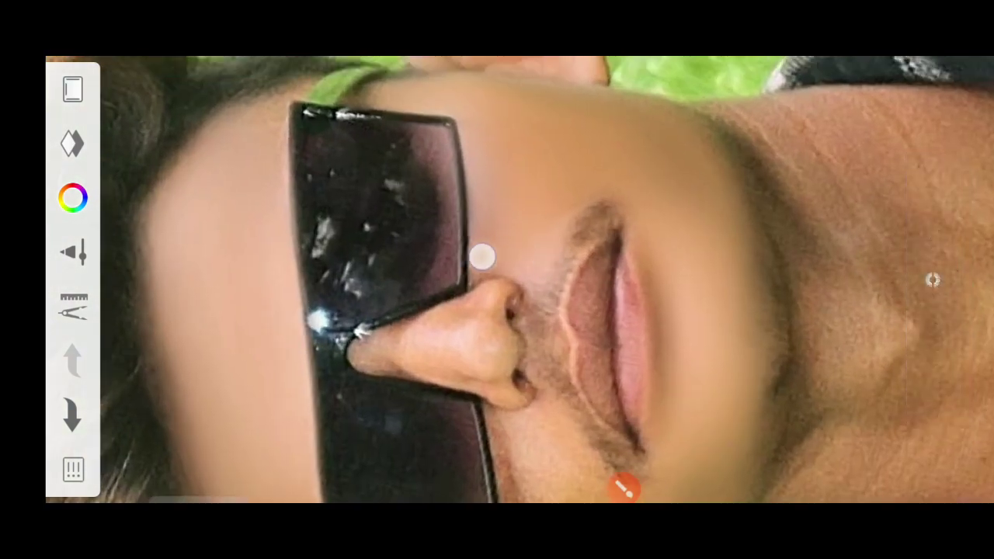
left_click_drag(501, 262, 594, 247)
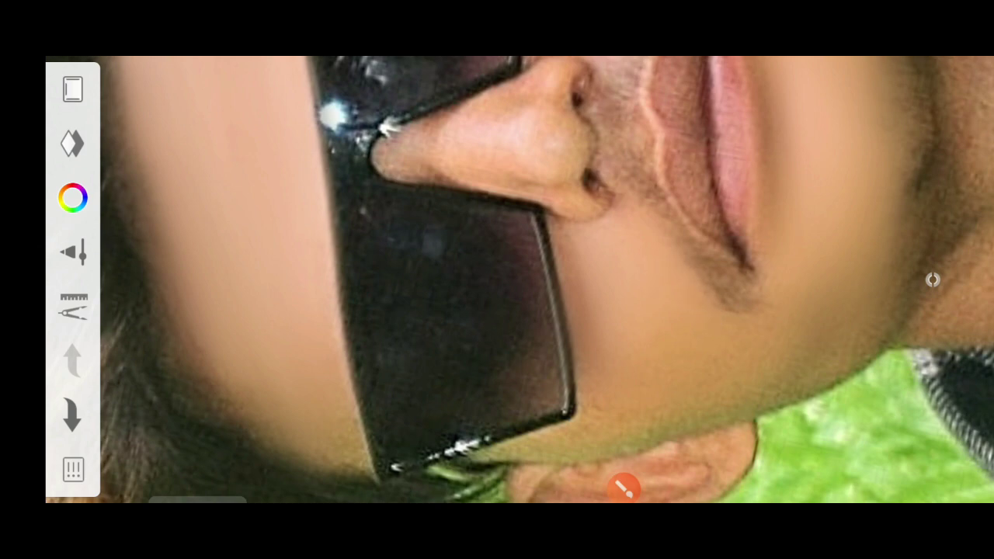
left_click(72, 252)
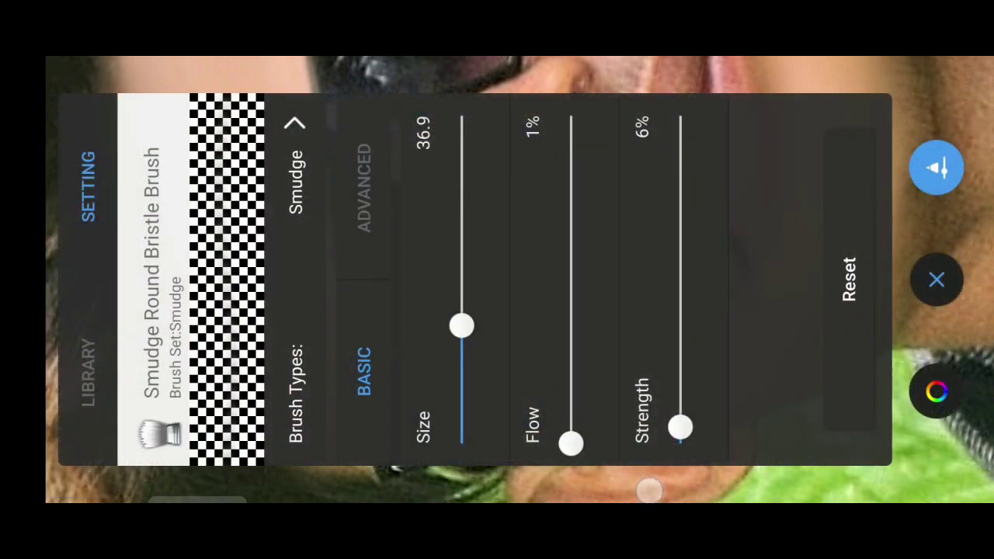
left_click(936, 168)
left_click_drag(400, 342, 374, 442)
left_click(901, 119)
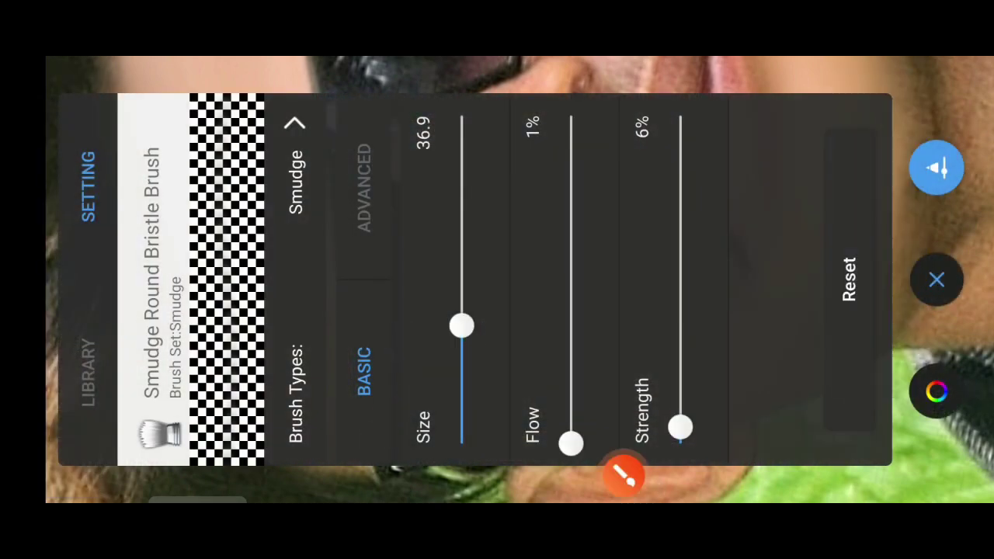
left_click(936, 168)
mouse_move(528, 405)
left_mouse_down()
mouse_move(674, 470)
mouse_move(553, 404)
left_mouse_up()
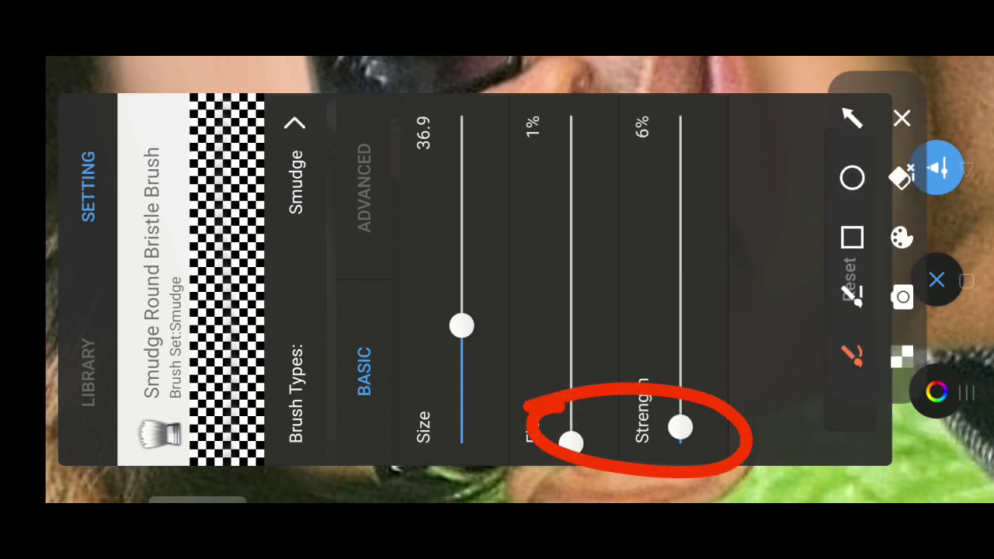
left_click_drag(692, 346, 877, 281)
left_click(901, 119)
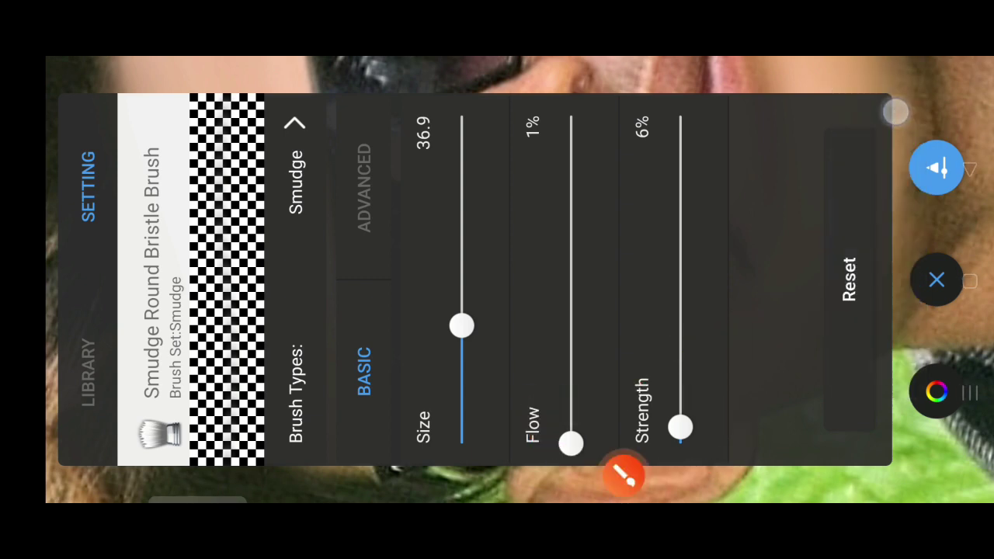
left_click(930, 280)
scroll(553, 299, "up", 5)
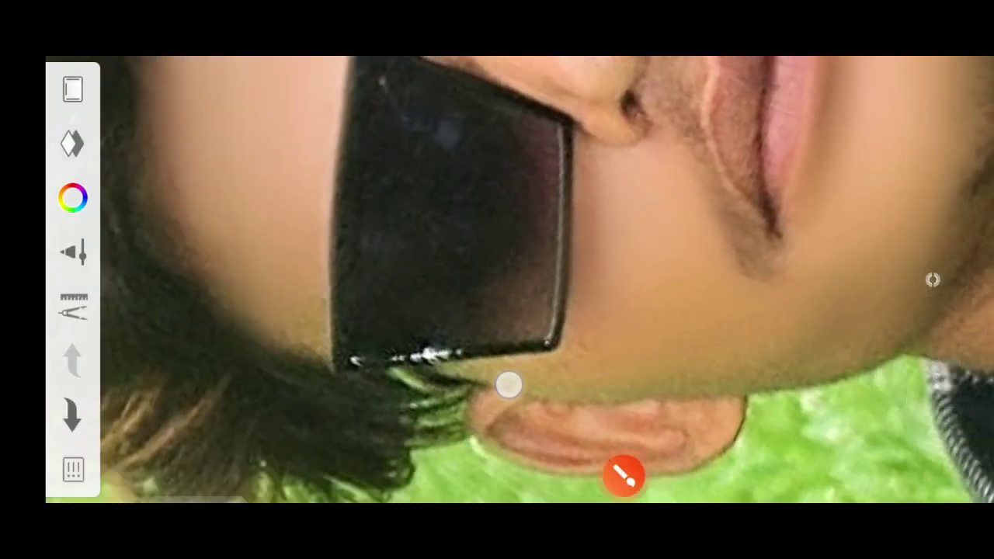
Zoom and pan the canvas down toward the neck and bring up the radial marking menu
scroll(548, 375, "down", 3)
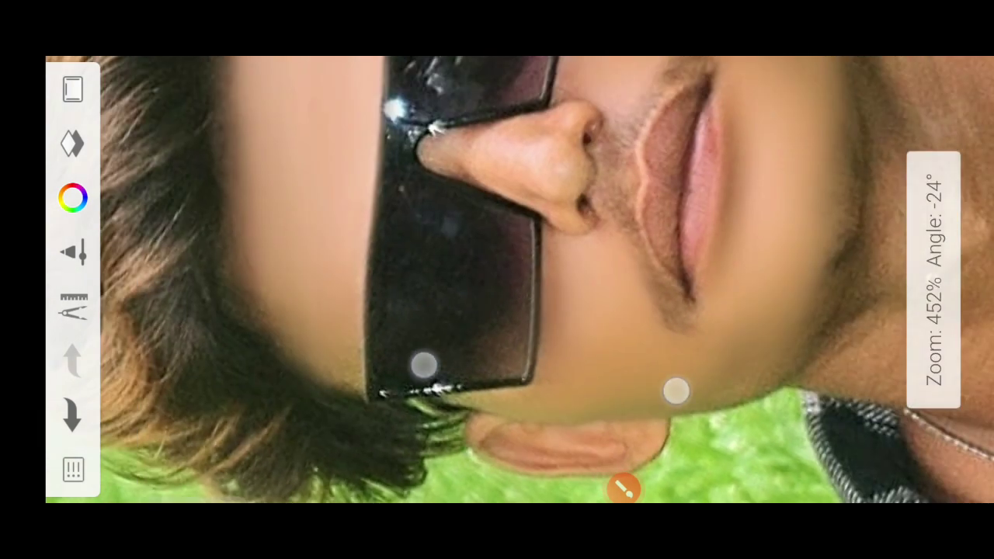
scroll(528, 274, "up", 3)
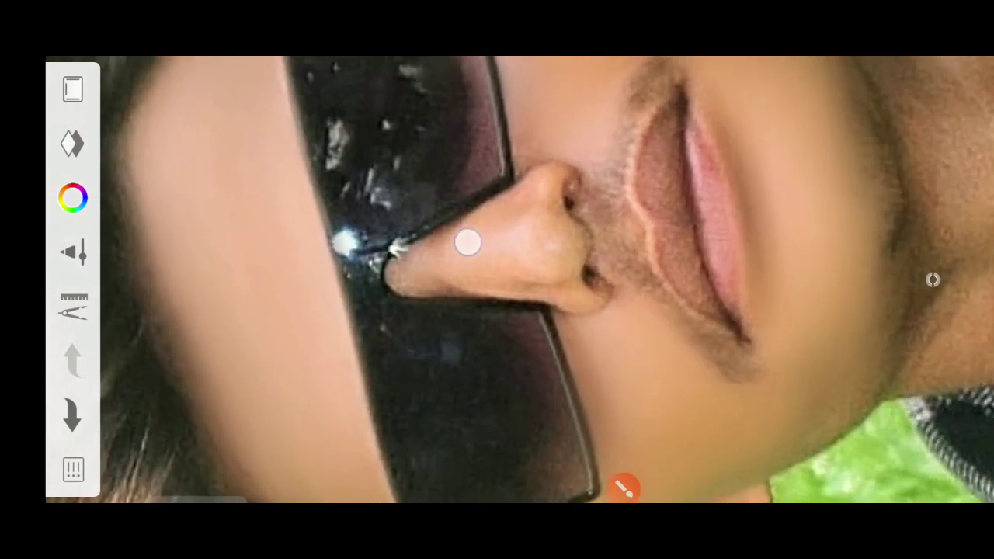
scroll(559, 256, "down", 1)
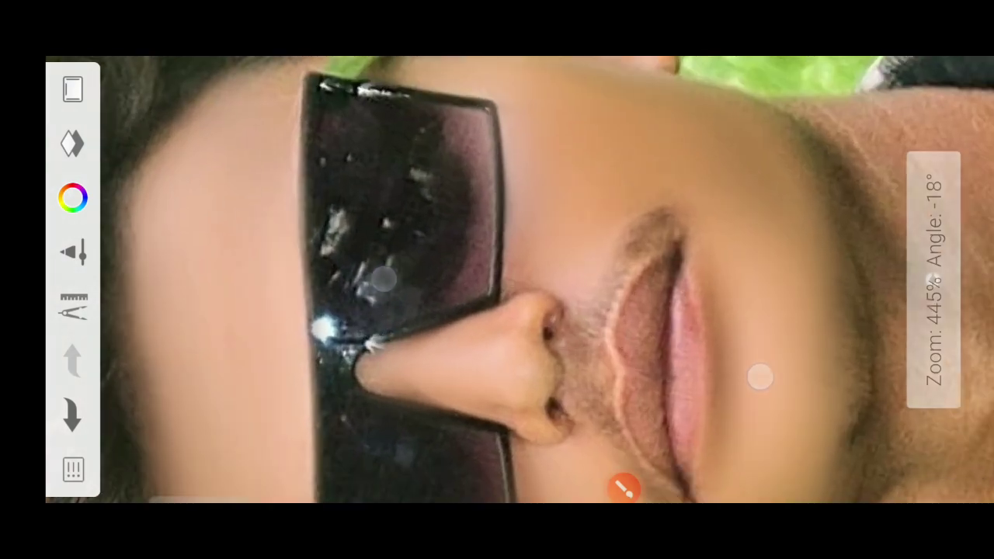
scroll(574, 349, "up", 1)
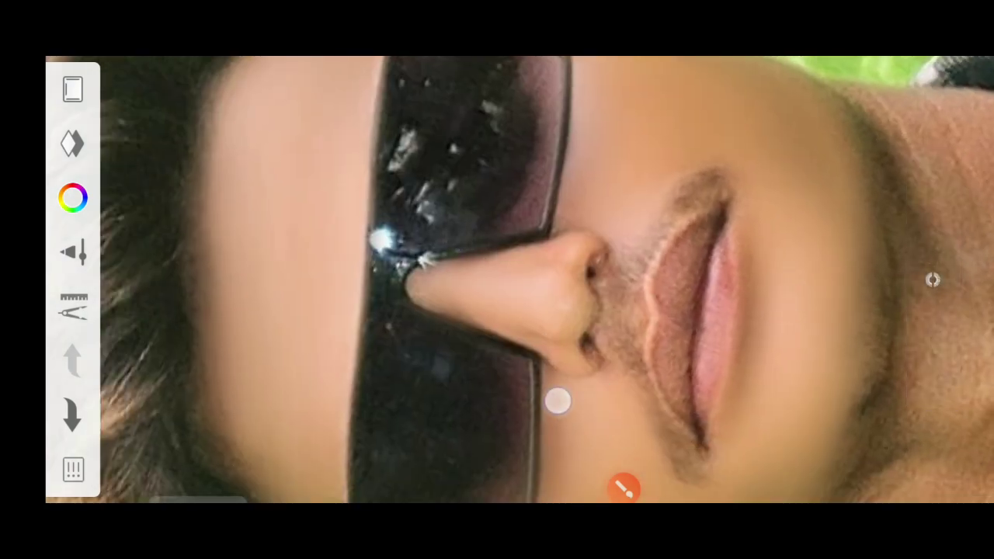
scroll(558, 306, "down", 2)
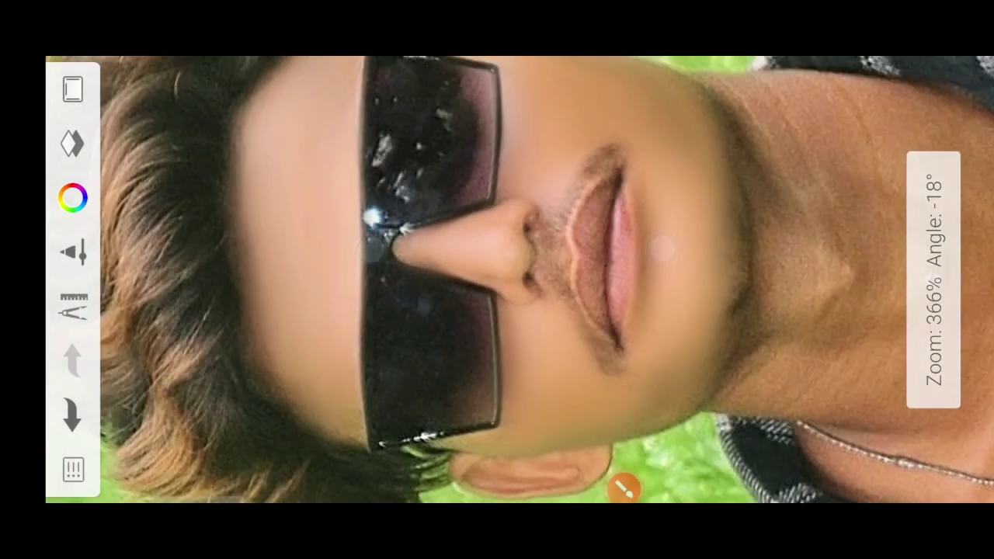
scroll(628, 359, "up", 2)
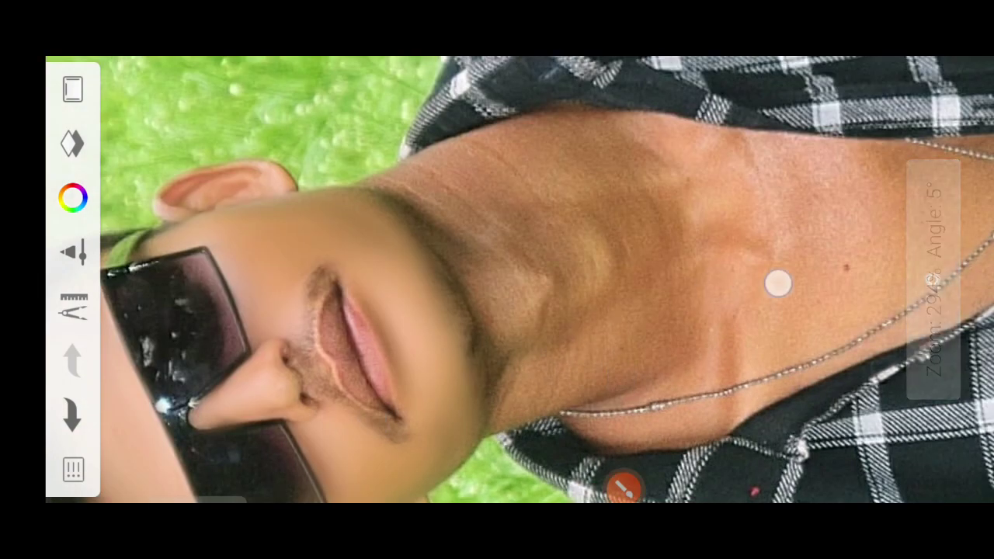
scroll(686, 200, "down", 2)
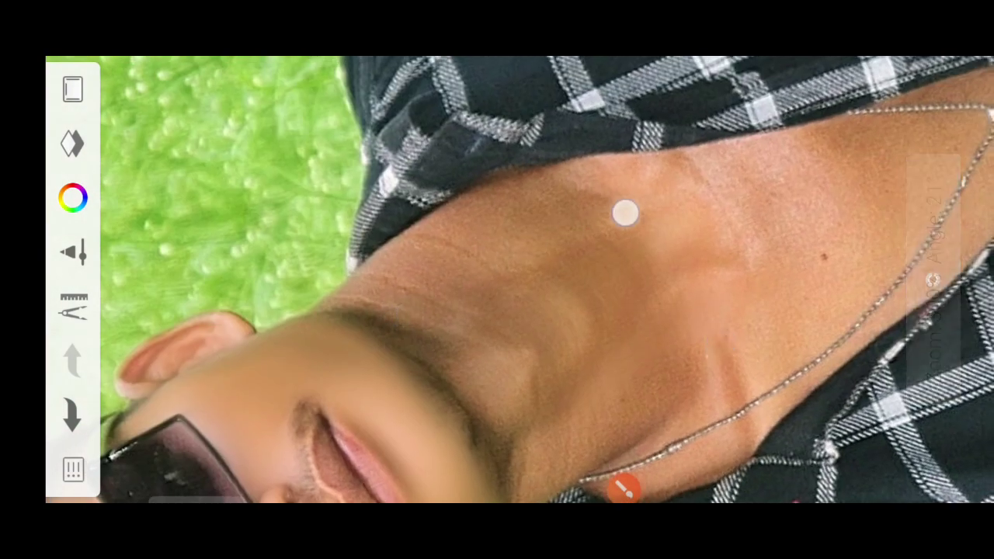
left_click(466, 326)
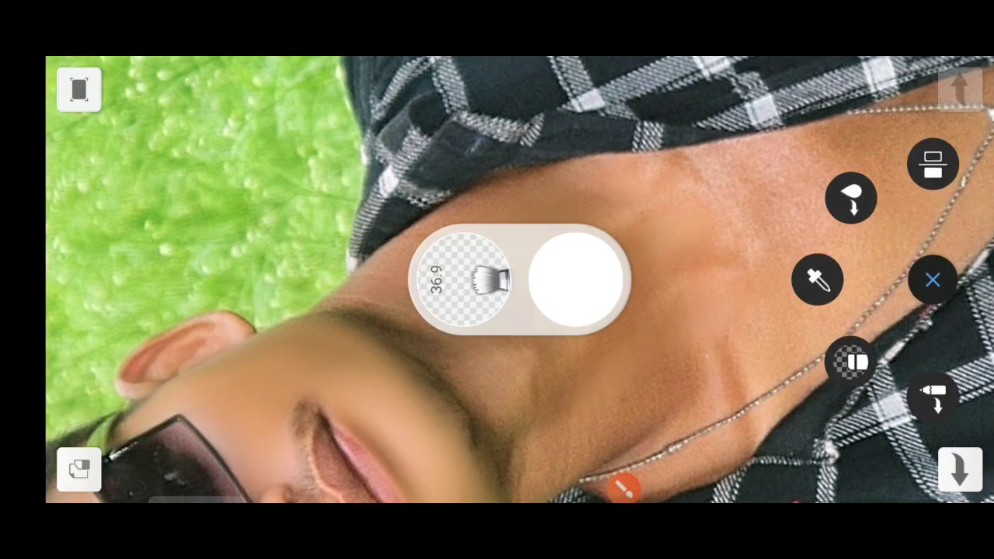
Dismiss the quick tool menu and zoom the view in on the mouth
left_click(583, 122)
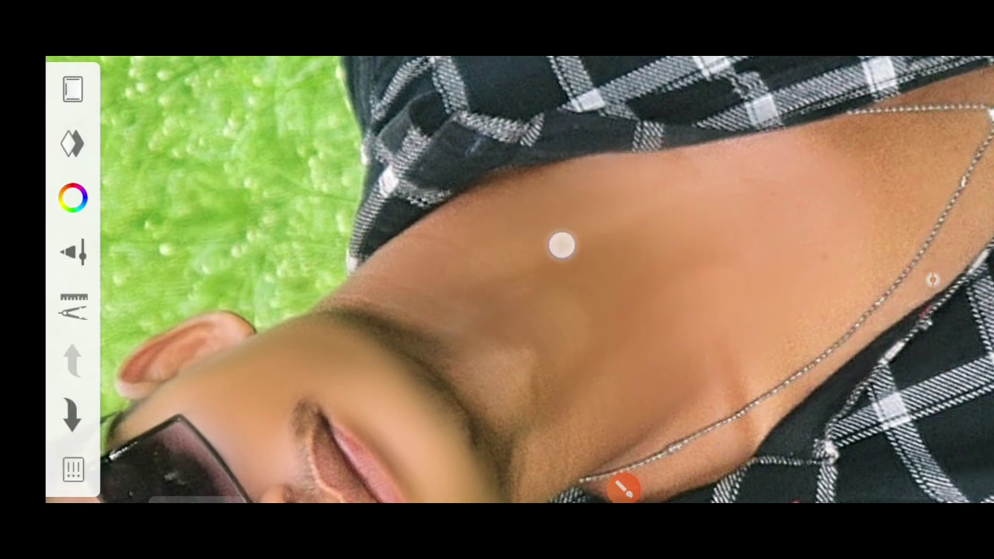
scroll(544, 380, "down", 5)
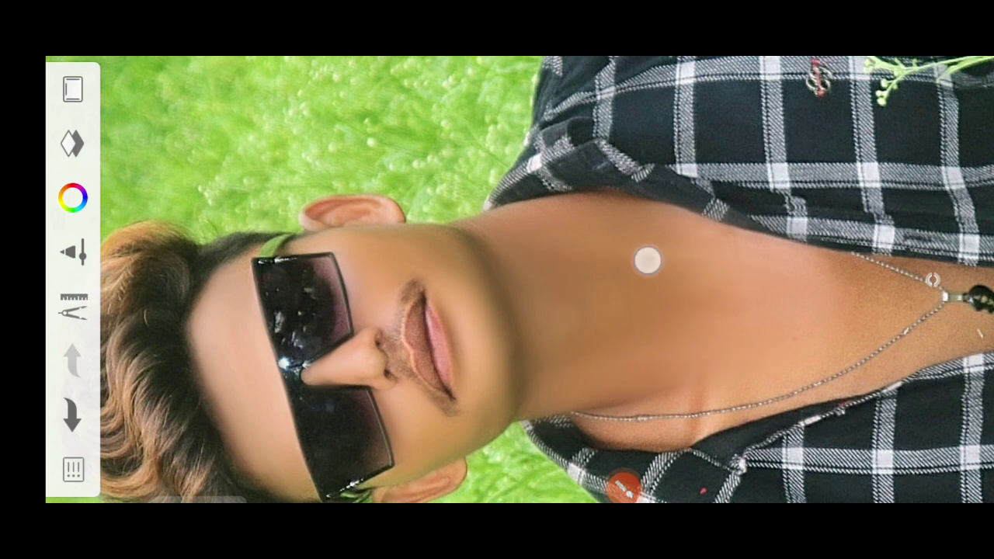
scroll(765, 256, "down", 1)
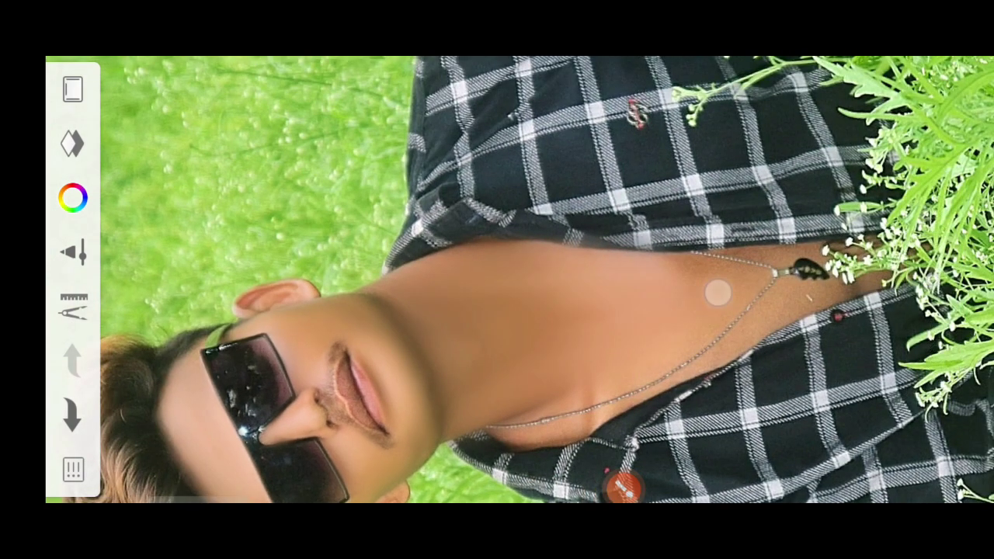
scroll(717, 293, "down", 2)
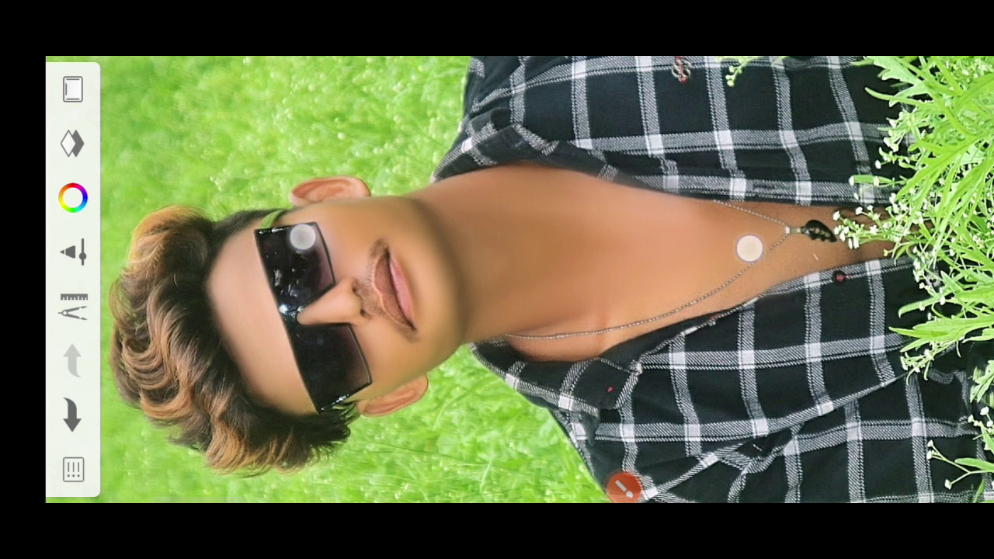
scroll(525, 242, "down", 2)
scroll(552, 272, "up", 5)
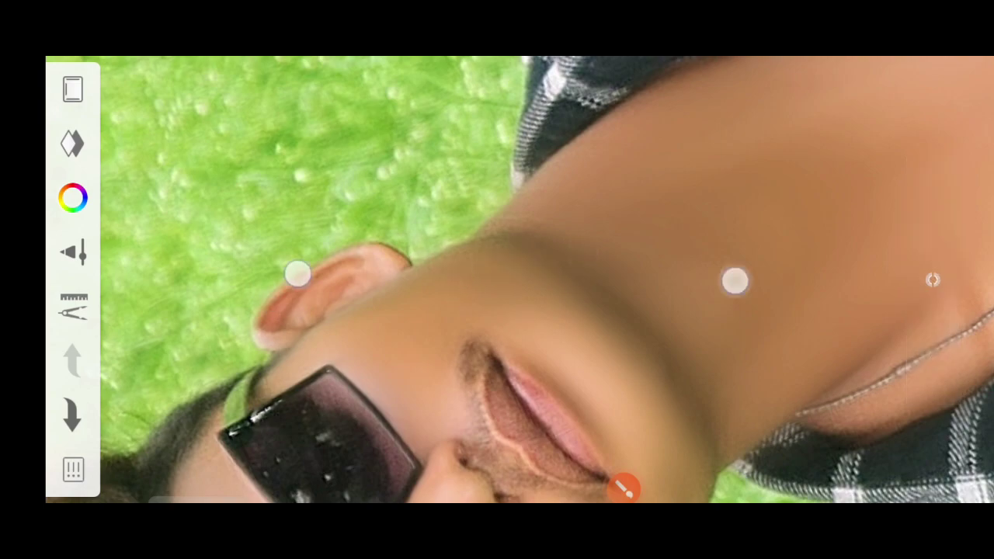
scroll(465, 350, "down", 5)
scroll(551, 346, "down", 2)
scroll(543, 350, "up", 2)
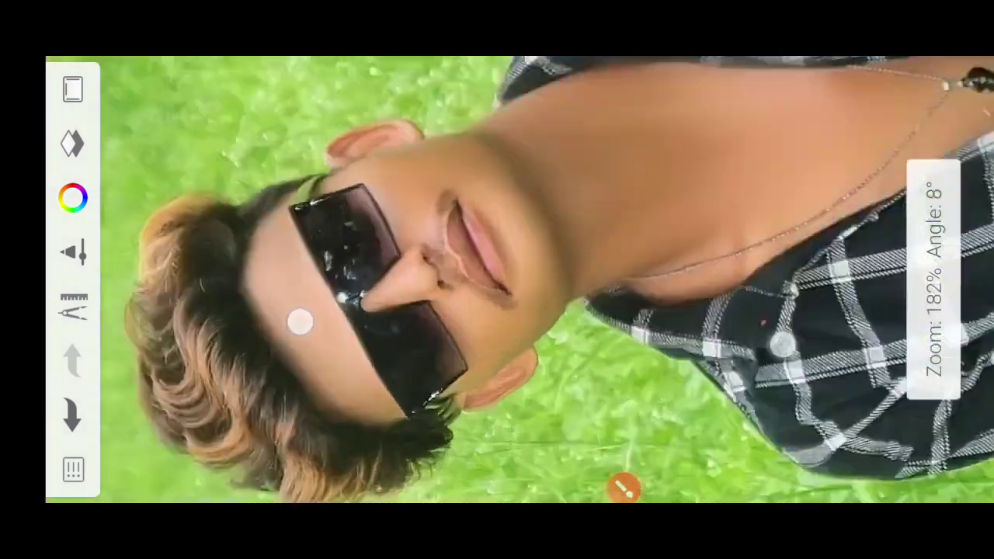
scroll(388, 326, "up", 5)
Shrink the smudge brush and smooth the skin along the inner lip
left_click(73, 253)
mouse_move(464, 233)
left_mouse_down()
mouse_move(473, 367)
mouse_move(510, 415)
left_mouse_up()
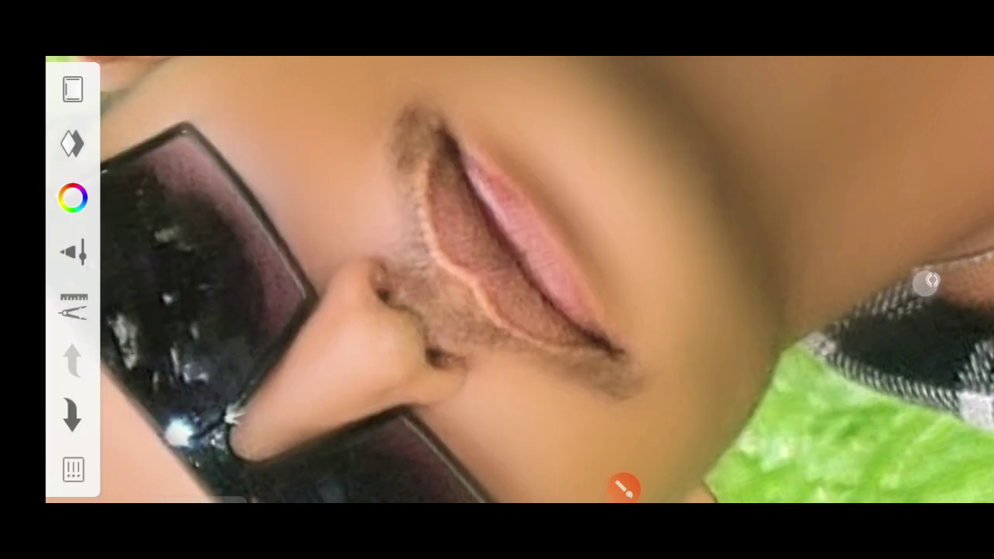
scroll(496, 295, "up", 3)
mouse_move(551, 316)
left_mouse_down()
mouse_move(484, 333)
mouse_move(442, 300)
mouse_move(440, 266)
mouse_move(423, 289)
left_mouse_up()
scroll(496, 295, "down", 3)
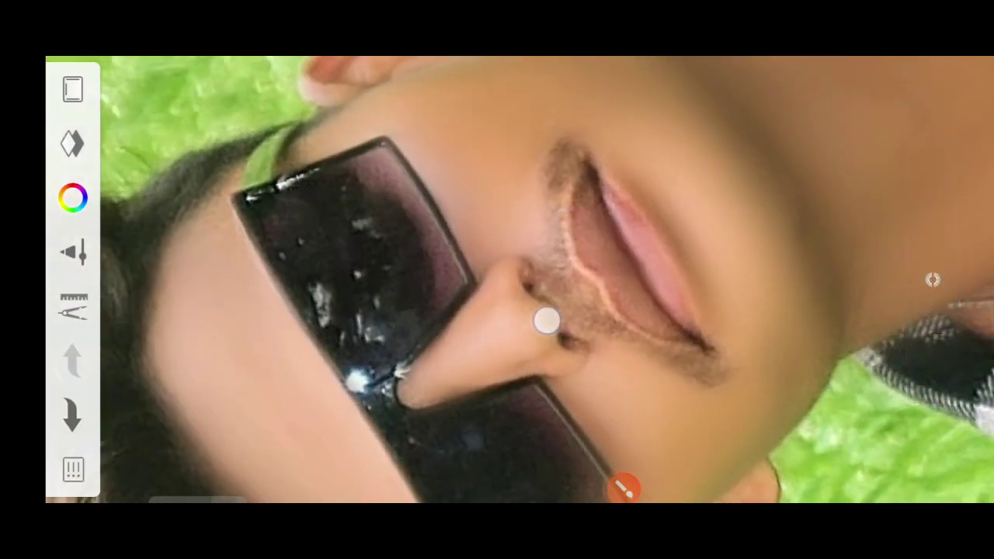
Set the smudge brush size to 18.3 and smooth from the nose across the upper lip
left_click(73, 253)
left_click_drag(466, 408, 465, 385)
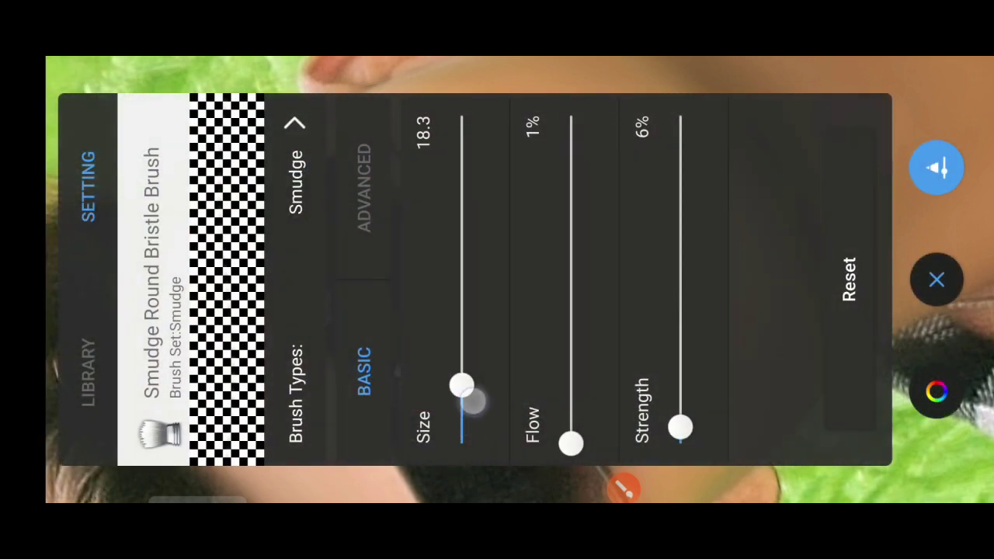
left_click(918, 290)
mouse_move(518, 326)
left_mouse_down()
mouse_move(632, 291)
mouse_move(660, 251)
left_mouse_up()
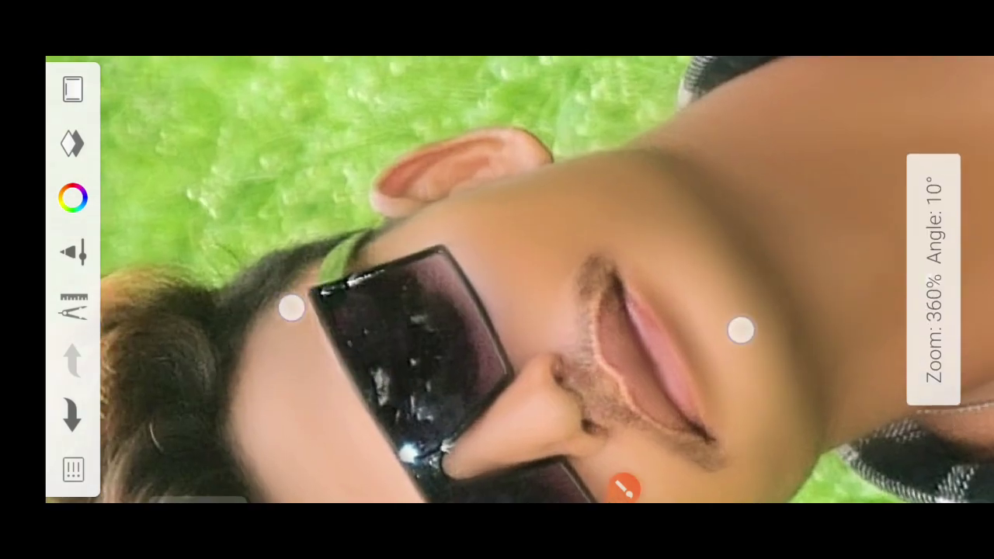
Zoom the canvas out so the whole retouched portrait fills the view
scroll(552, 279, "up", 2)
scroll(477, 258, "down", 3)
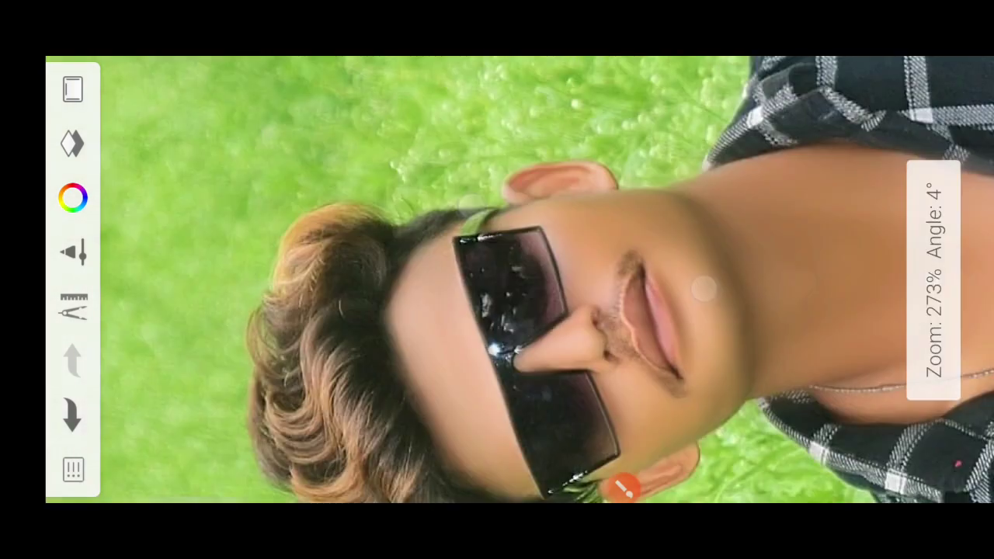
scroll(477, 258, "down", 2)
scroll(476, 258, "up", 1)
scroll(476, 258, "up", 2)
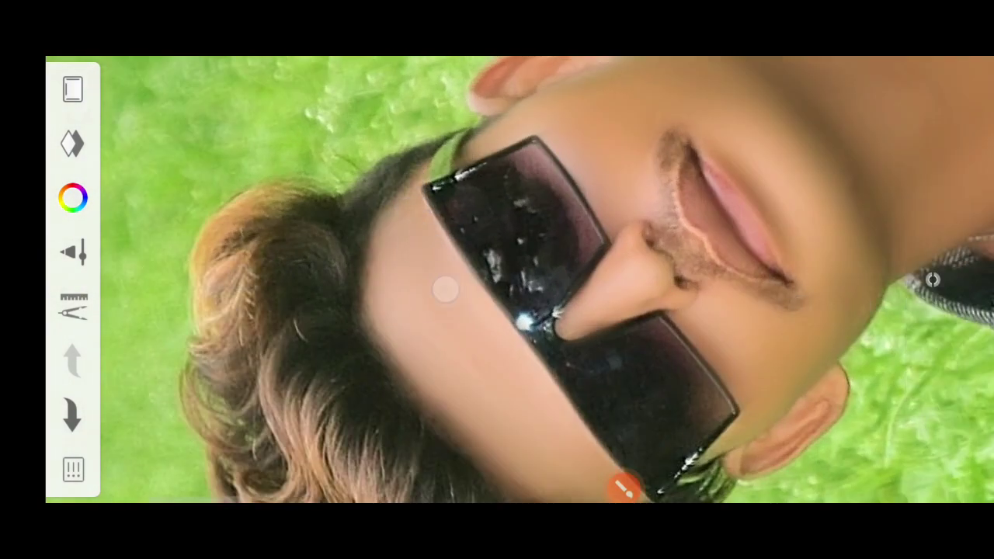
scroll(476, 259, "down", 3)
scroll(527, 352, "down", 1)
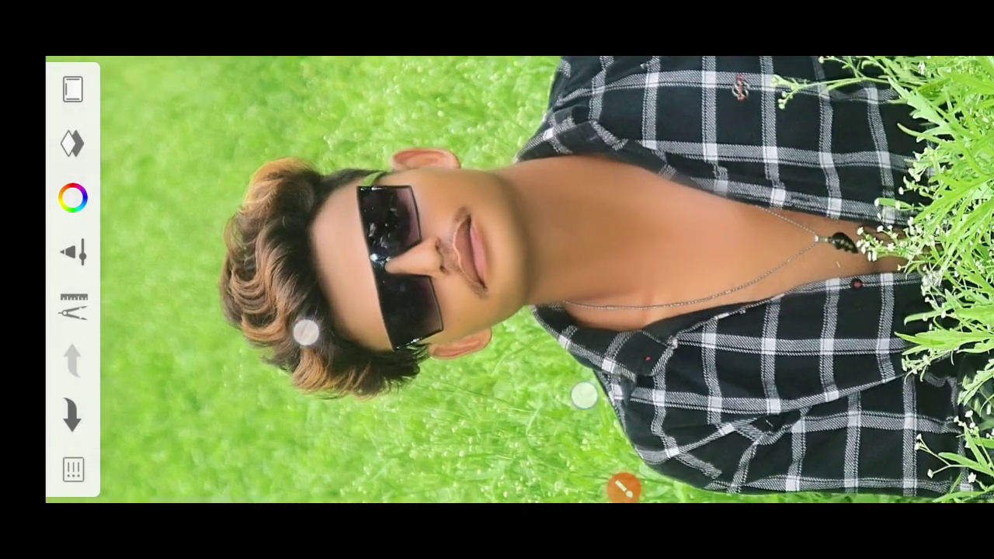
scroll(443, 362, "up", 4)
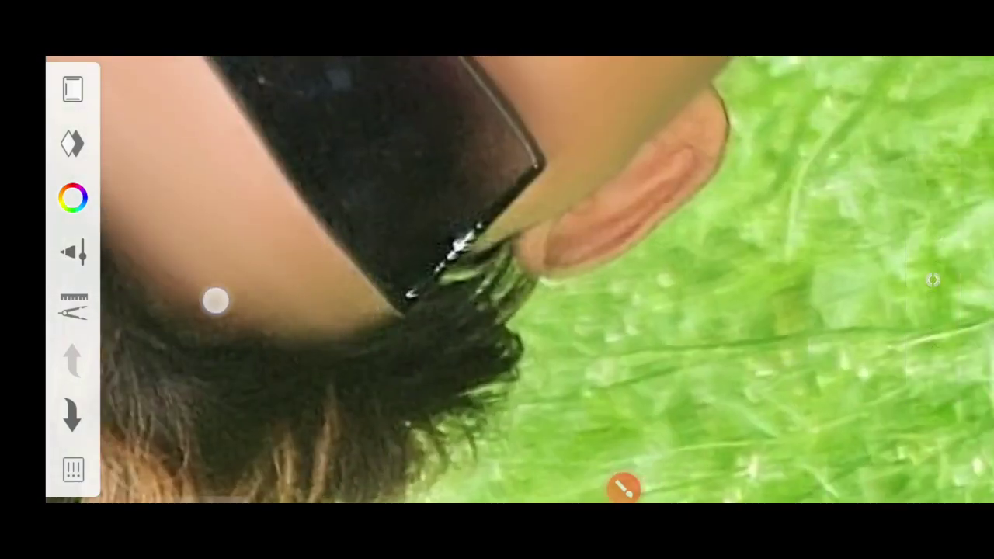
scroll(308, 241, "down", 1)
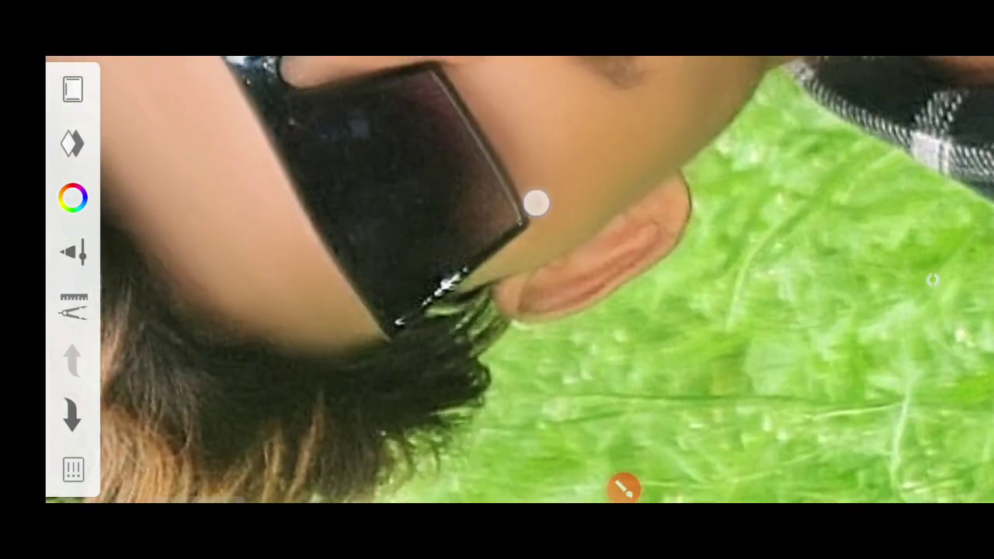
scroll(506, 391, "down", 2)
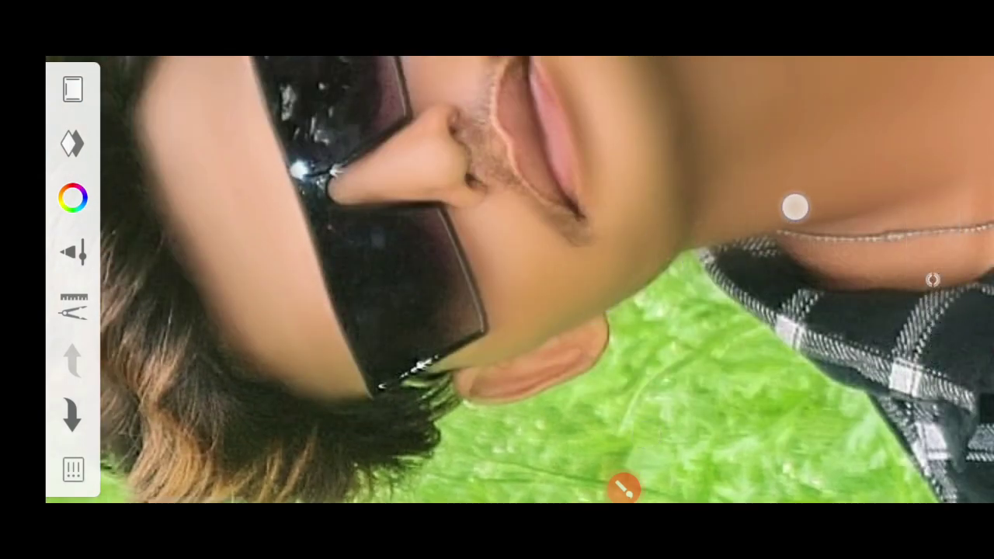
scroll(463, 329, "down", 2)
scroll(463, 329, "down", 2)
scroll(324, 335, "down", 1)
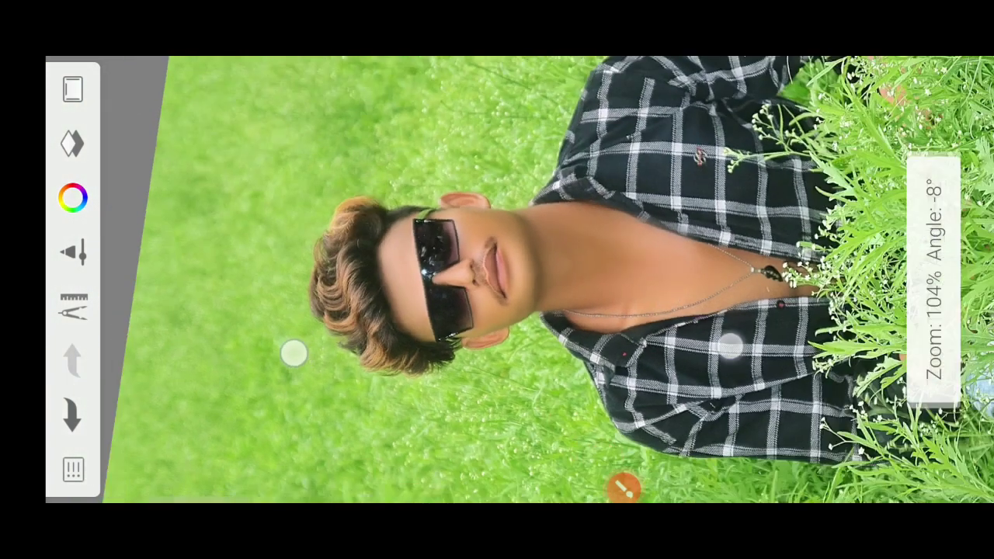
scroll(290, 351, "down", 1)
scroll(231, 392, "down", 1)
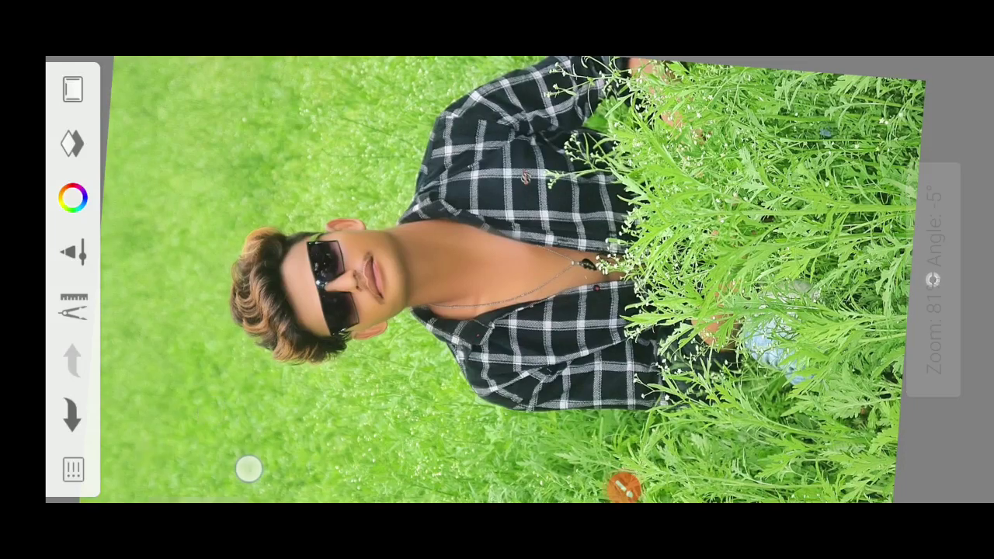
Share the portrait to Lightroom via Share > Others, then open the phone's Gallery
left_click(932, 280)
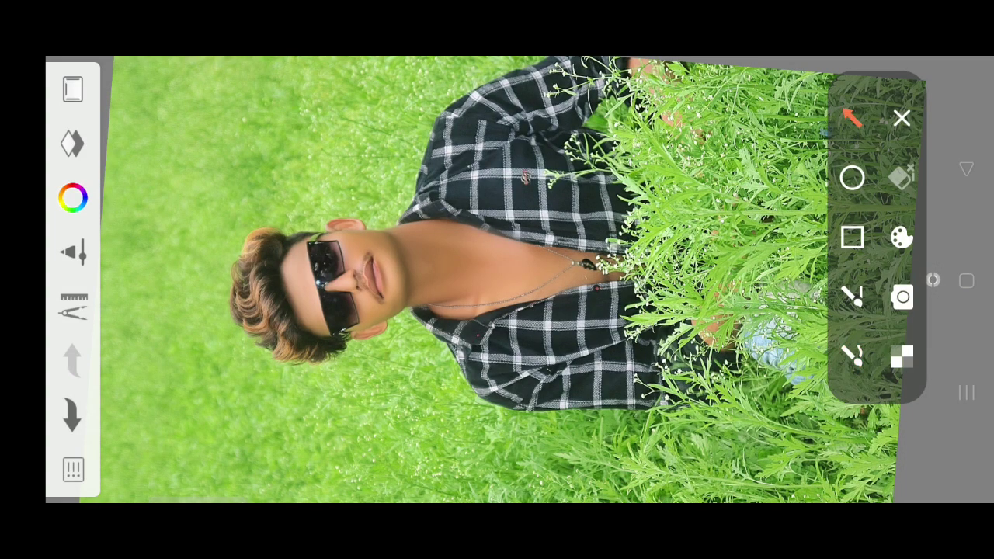
left_click_drag(338, 373, 85, 473)
left_click(901, 118)
left_click(73, 469)
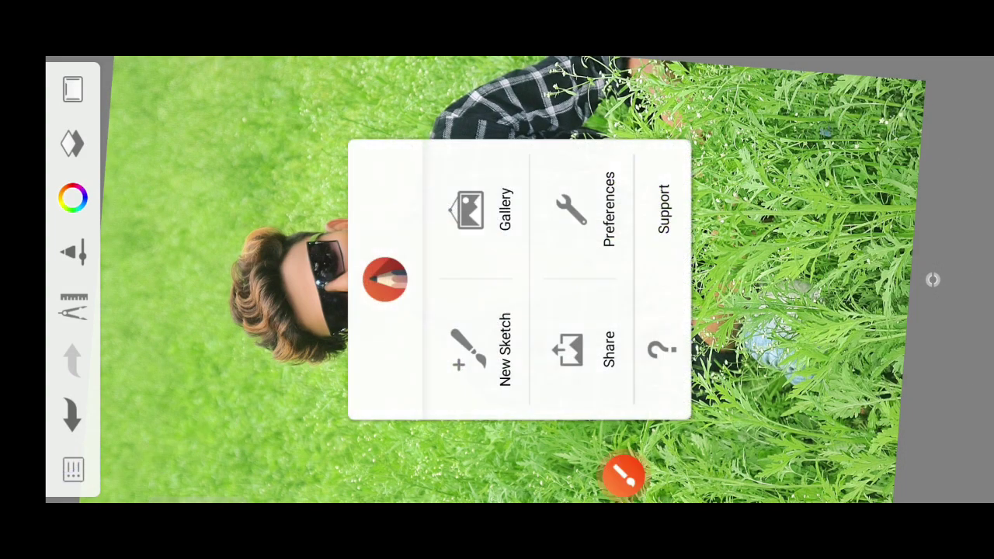
left_click(584, 353)
left_click(623, 475)
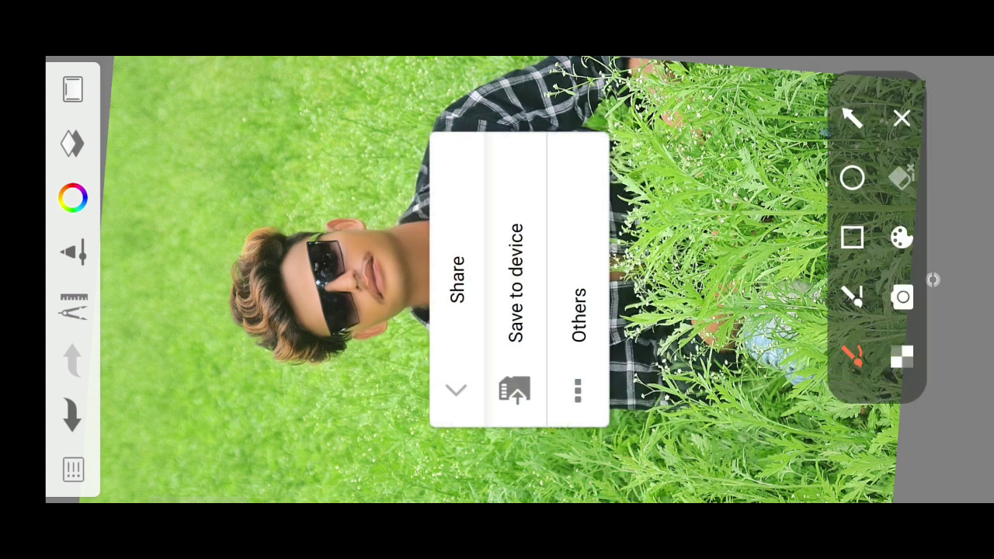
left_click_drag(590, 264, 621, 257)
left_click(901, 118)
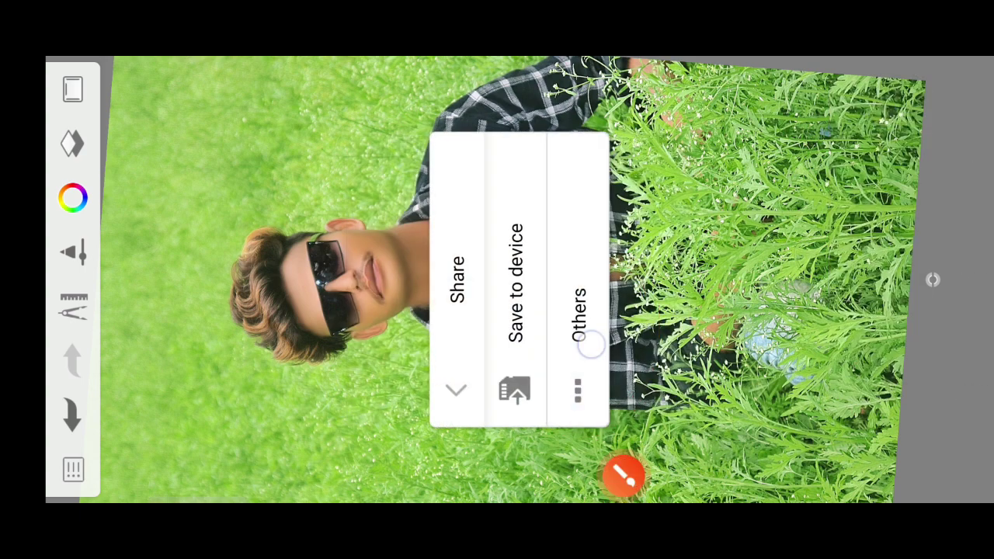
left_click(581, 310)
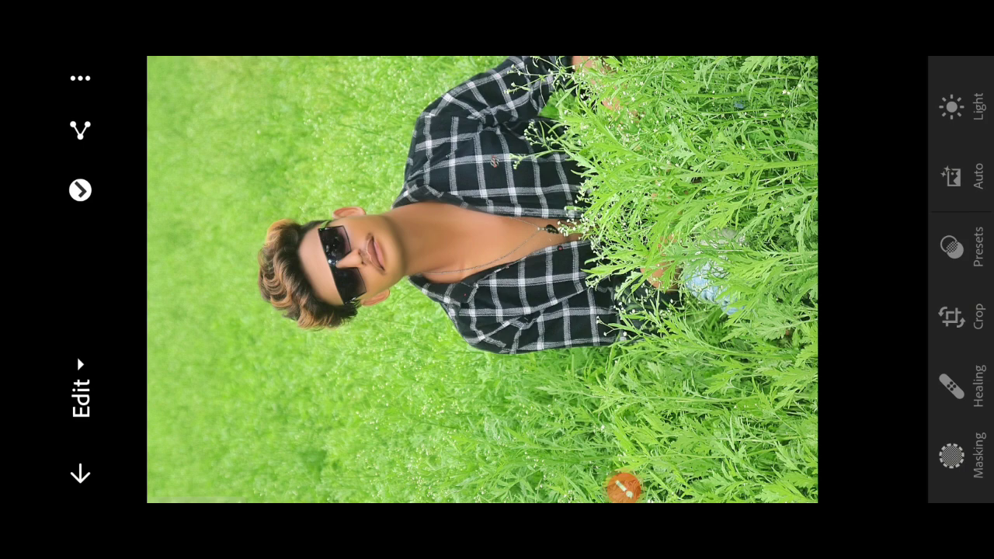
left_click_drag(978, 262, 838, 242)
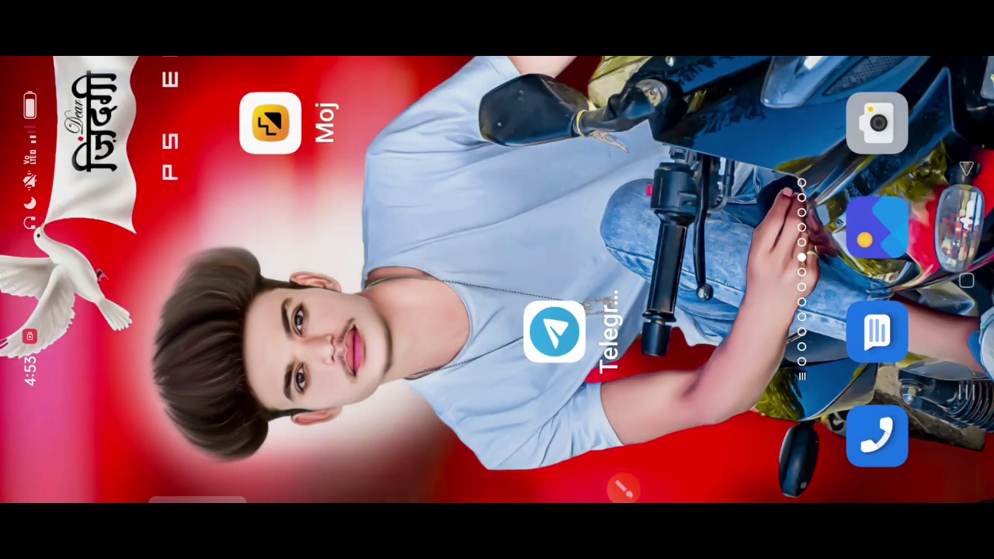
left_click(871, 225)
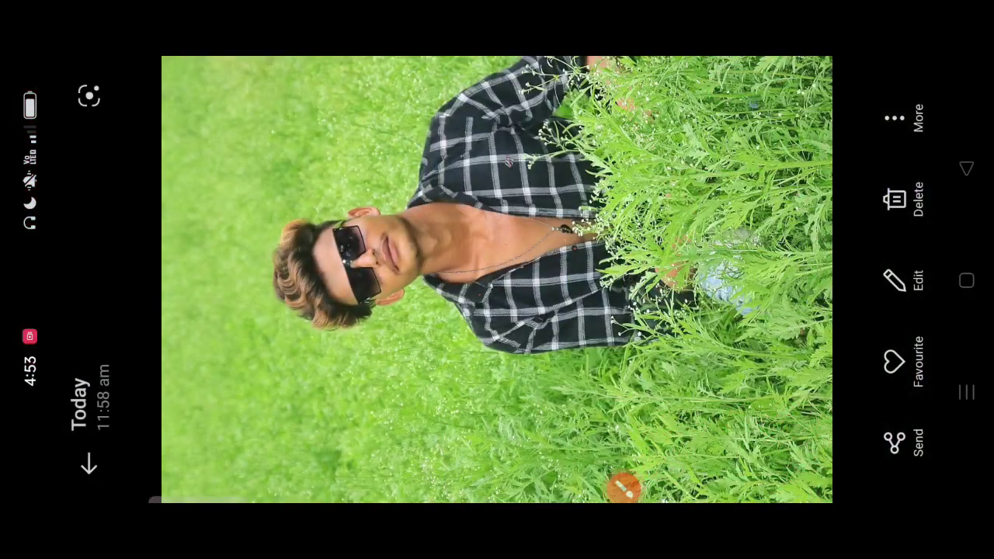
Swipe to the teal PRESENT PS EDITOR image and bring up its sharing options
left_click_drag(497, 404, 497, 124)
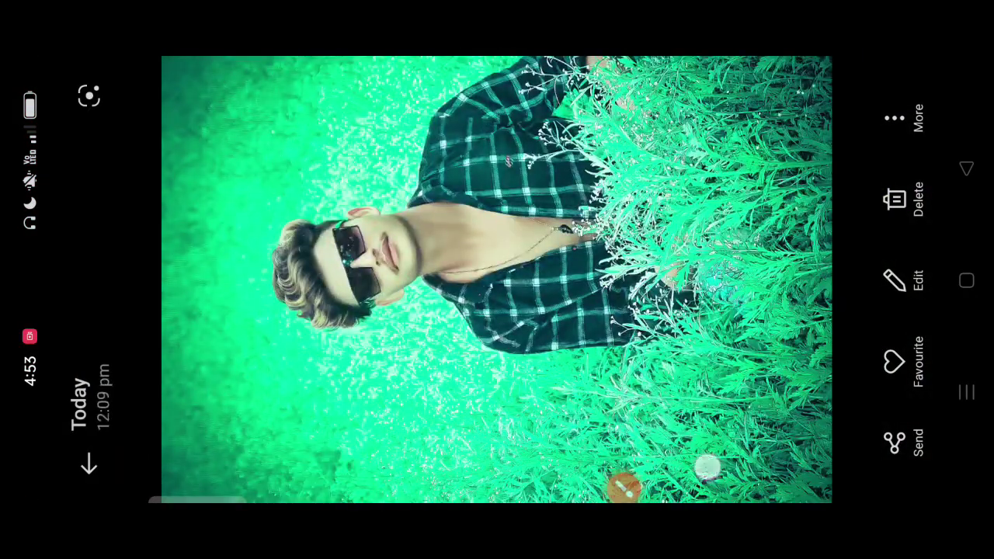
left_click_drag(497, 403, 496, 124)
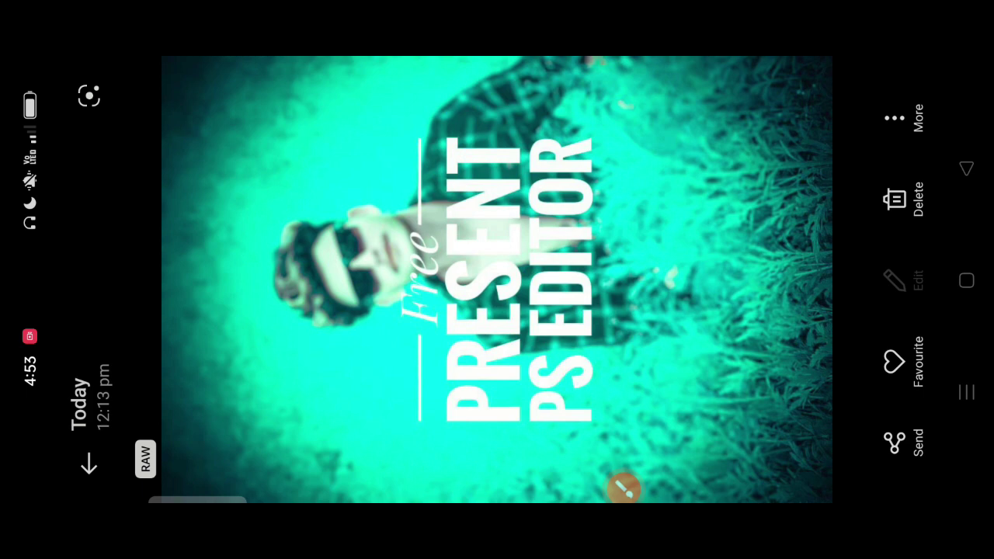
left_click(624, 477)
left_click_drag(667, 482, 902, 453)
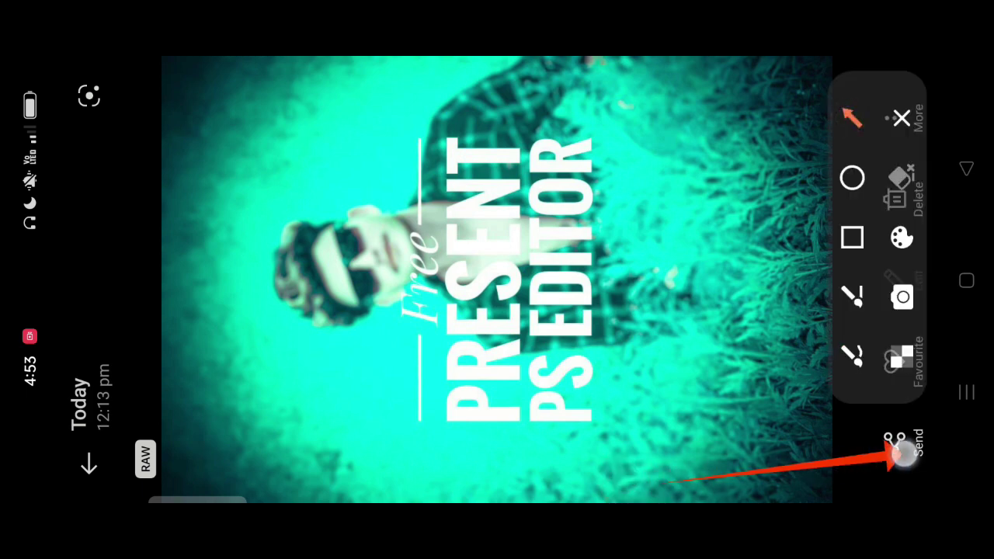
left_click(923, 132)
left_click(908, 440)
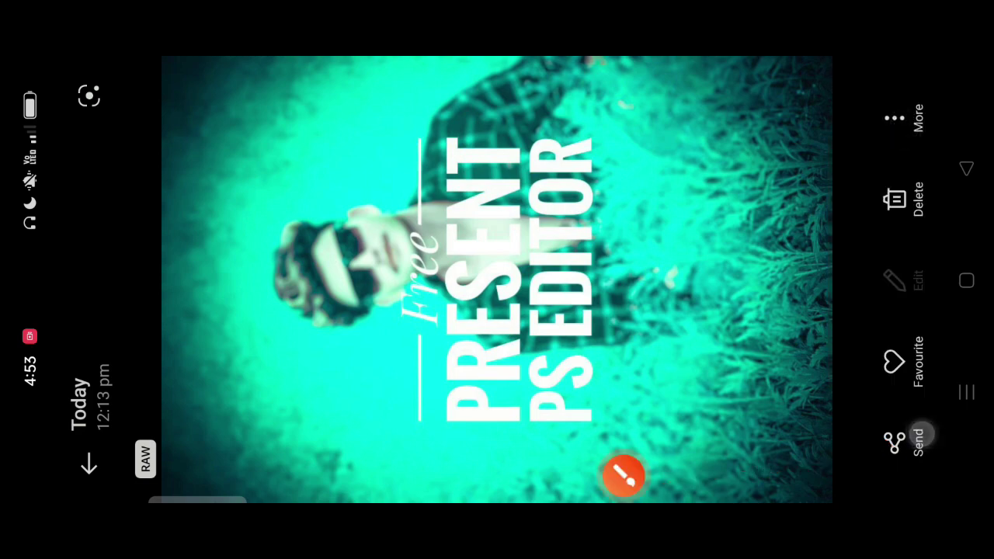
Pick Add to Lr from the share targets to send the image to Lightroom
scroll(803, 433, "up", 5)
scroll(781, 435, "up", 3)
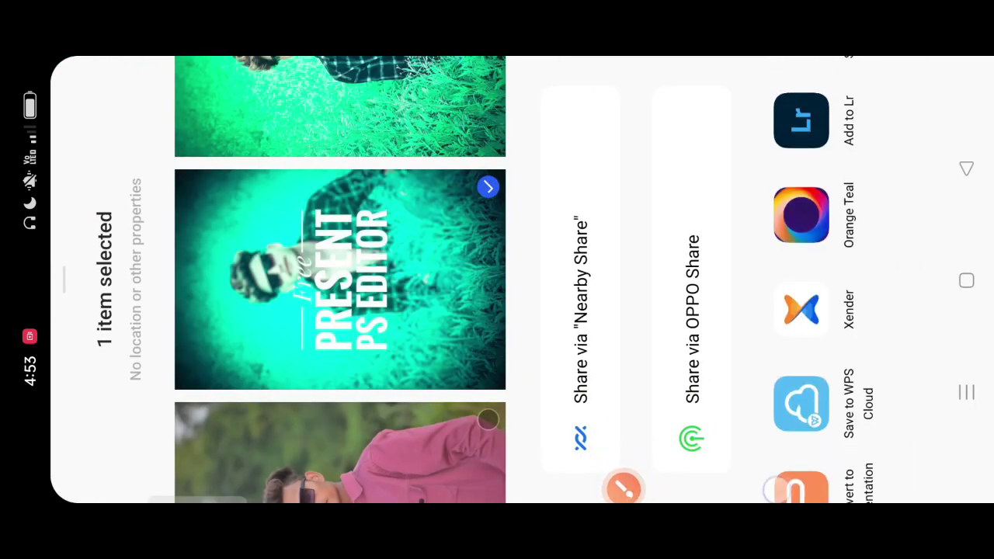
scroll(794, 403, "up", 3)
scroll(766, 446, "up", 2)
left_click(623, 488)
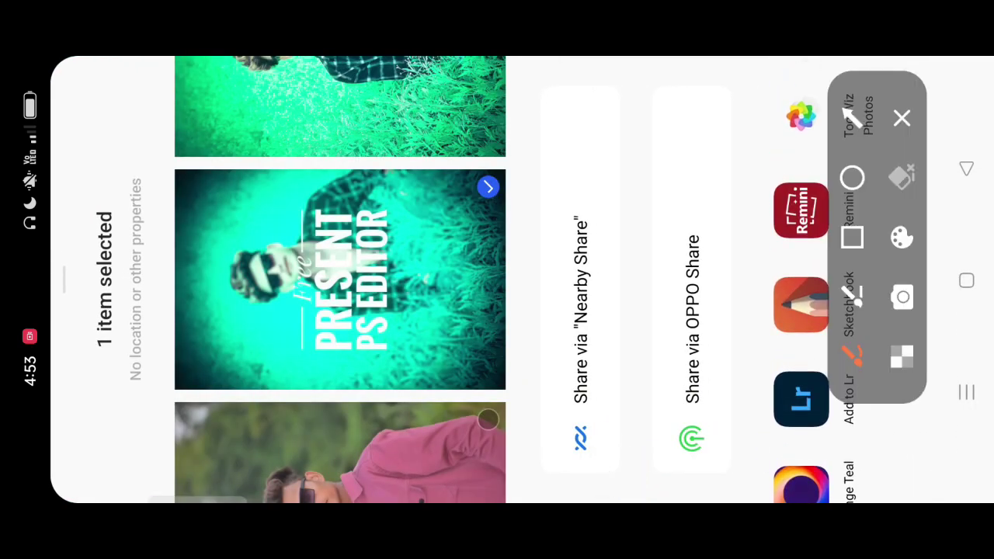
left_click_drag(757, 369, 759, 462)
left_click(891, 121)
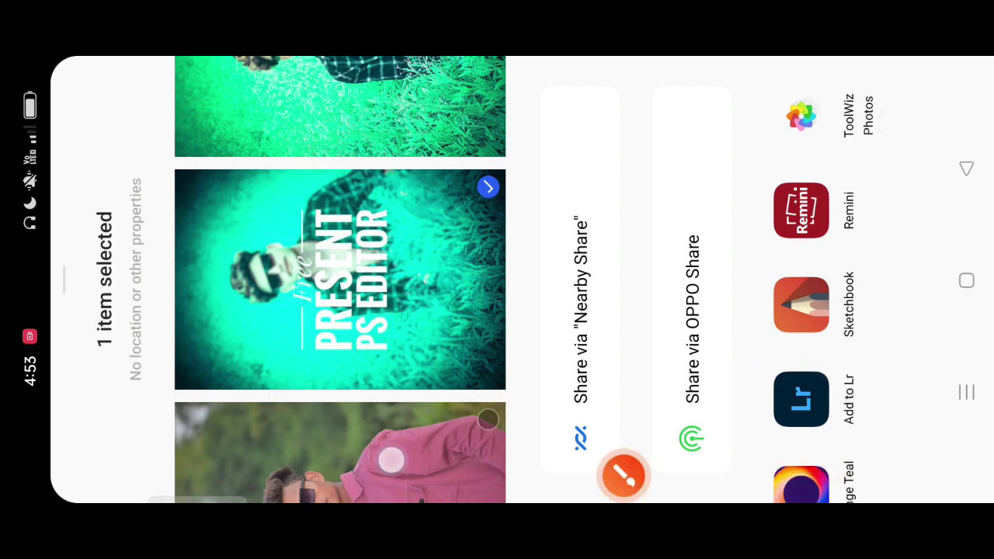
left_click(801, 399)
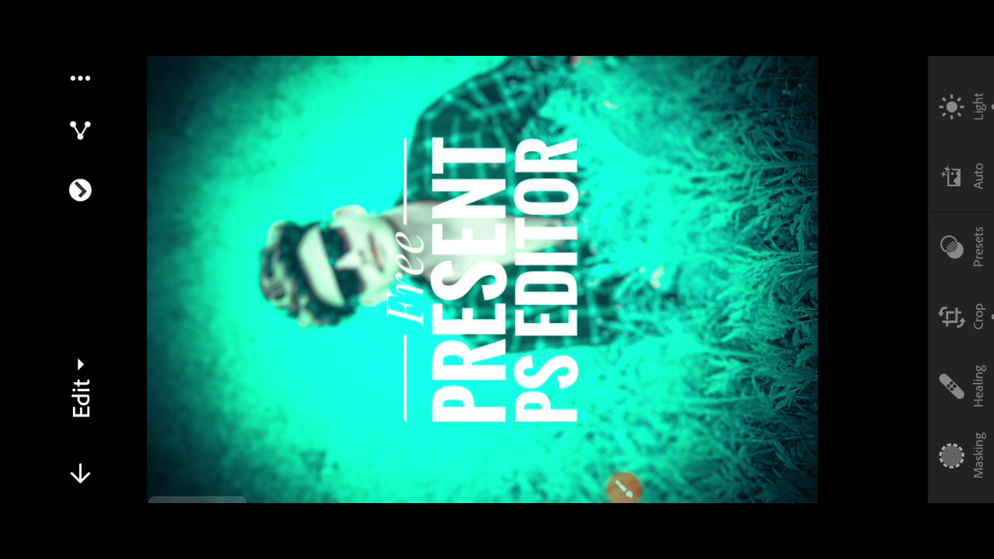
Choose Copy Settings from the teal preset image's ⋯ menu
left_click(622, 488)
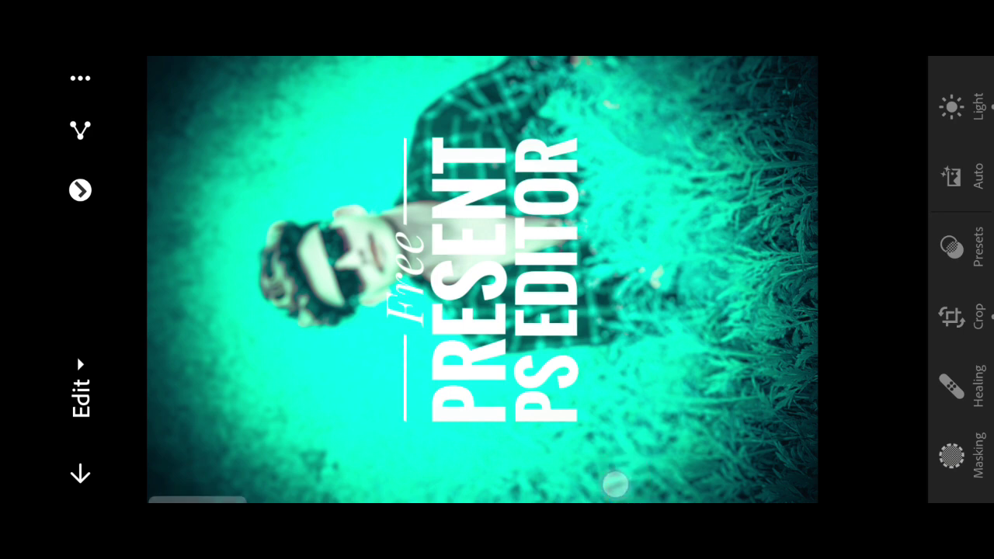
left_click_drag(357, 118, 87, 82)
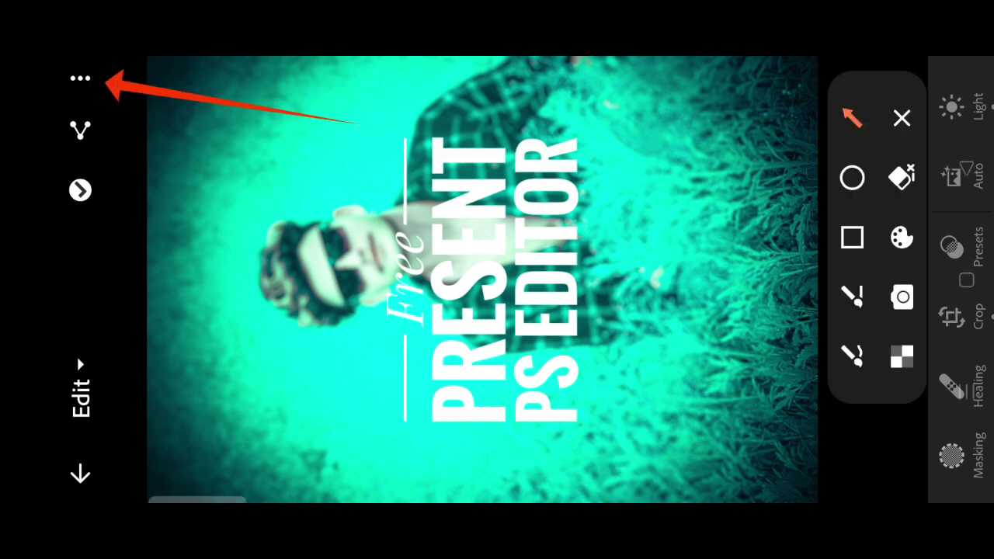
left_click(901, 118)
left_click(73, 89)
left_click(622, 475)
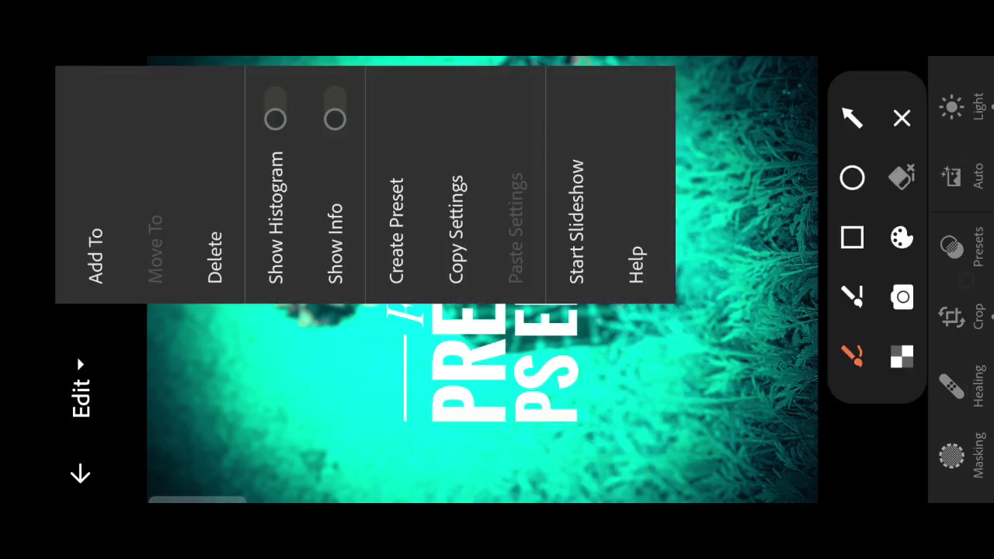
mouse_move(441, 122)
left_mouse_down()
mouse_move(458, 334)
mouse_move(441, 189)
left_mouse_up()
left_click(899, 100)
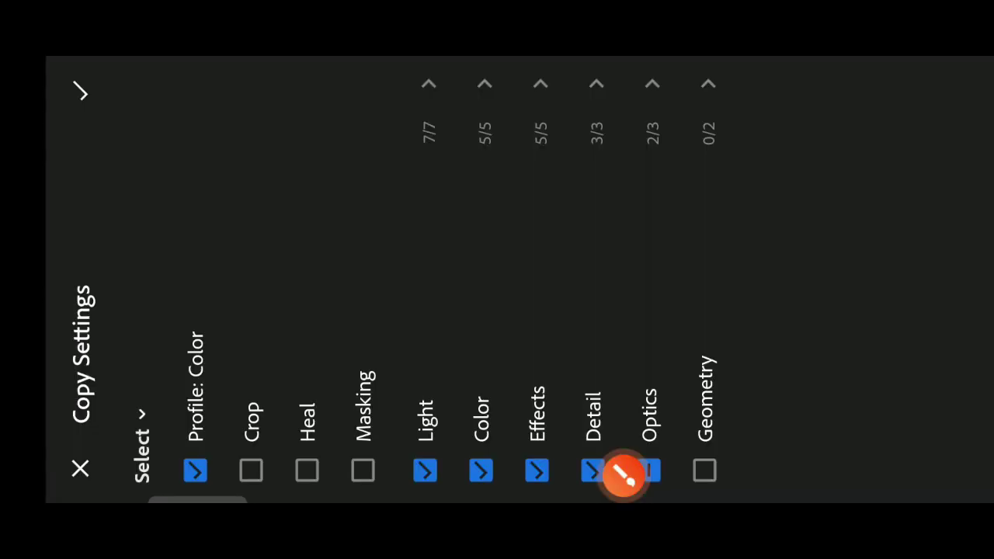
left_click(623, 475)
Confirm the copied settings and go back to the original green grass portrait
mouse_move(342, 186)
left_mouse_down()
mouse_move(160, 115)
mouse_move(87, 103)
left_mouse_up()
left_click(902, 118)
left_click(80, 92)
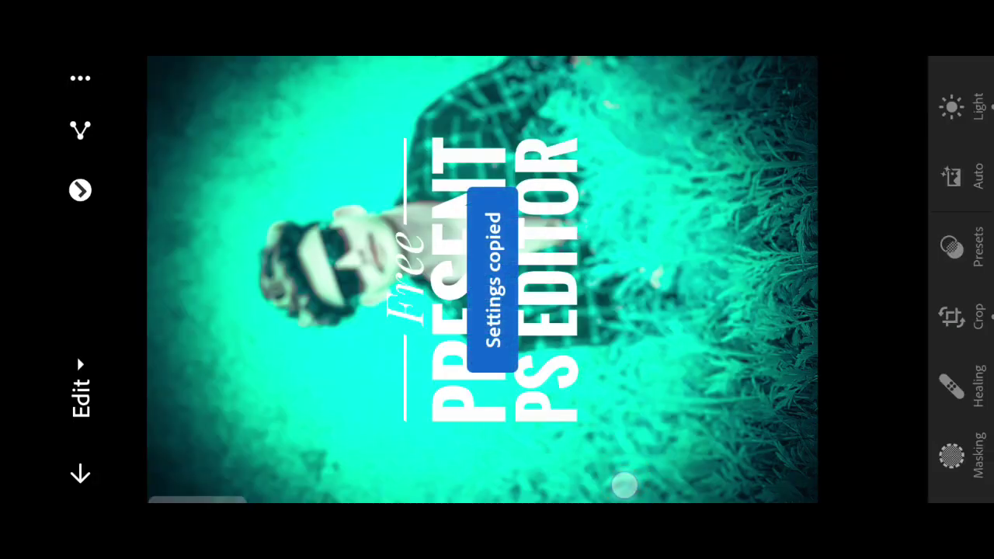
left_click(624, 485)
left_click_drag(318, 326, 94, 469)
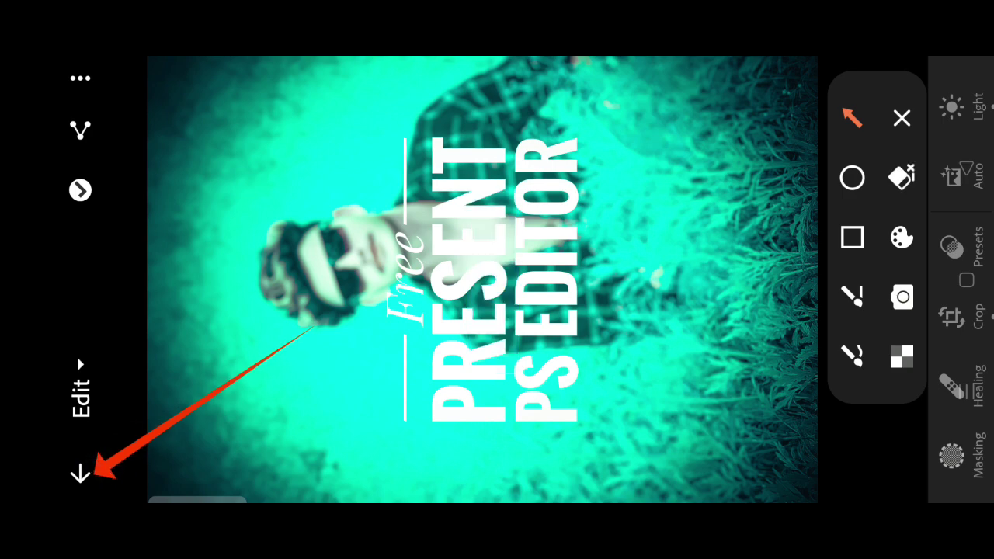
left_click(901, 118)
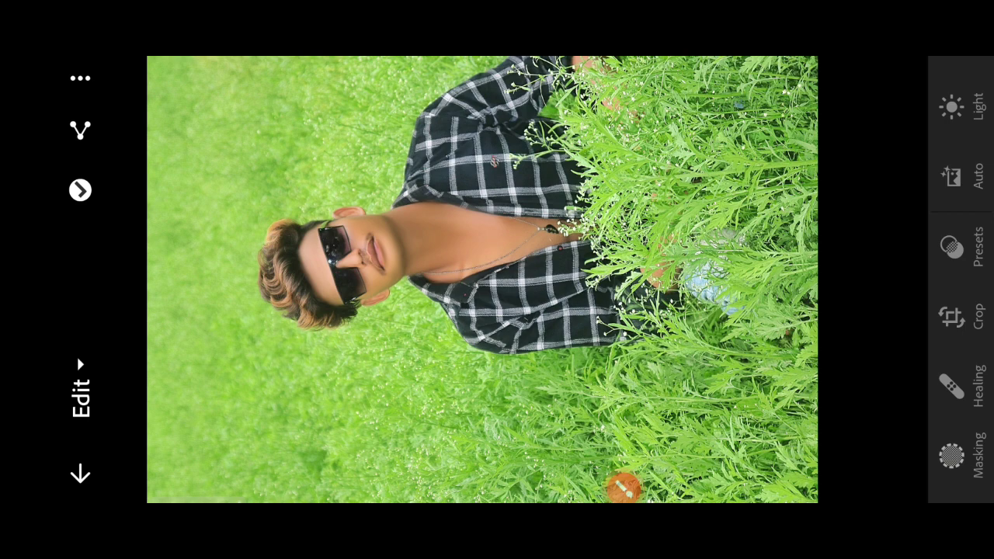
Paste the copied teal-green settings onto the grass portrait and compare Before/After
left_click(623, 487)
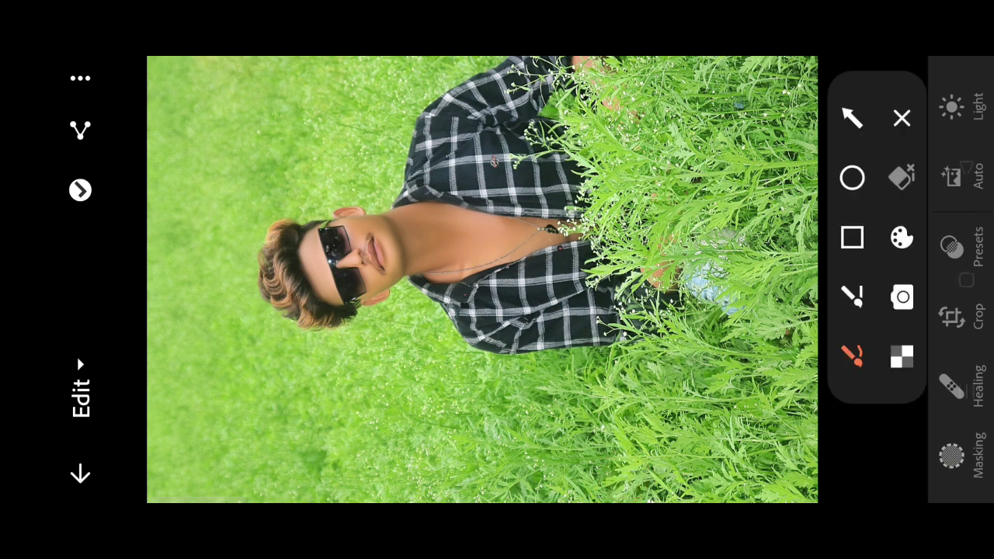
mouse_move(362, 168)
left_mouse_down()
mouse_move(166, 117)
mouse_move(80, 78)
left_mouse_up()
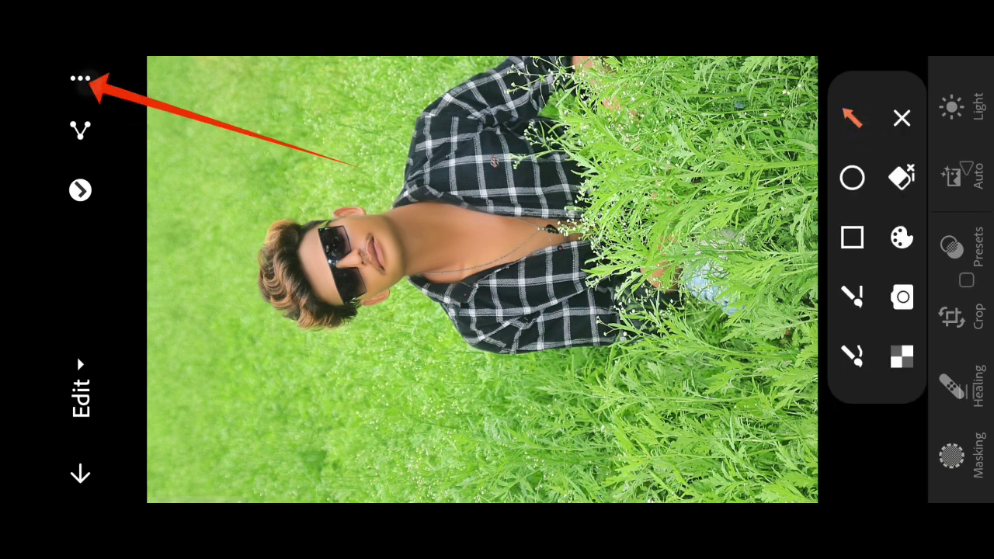
left_click(897, 117)
left_click(82, 78)
left_click(623, 475)
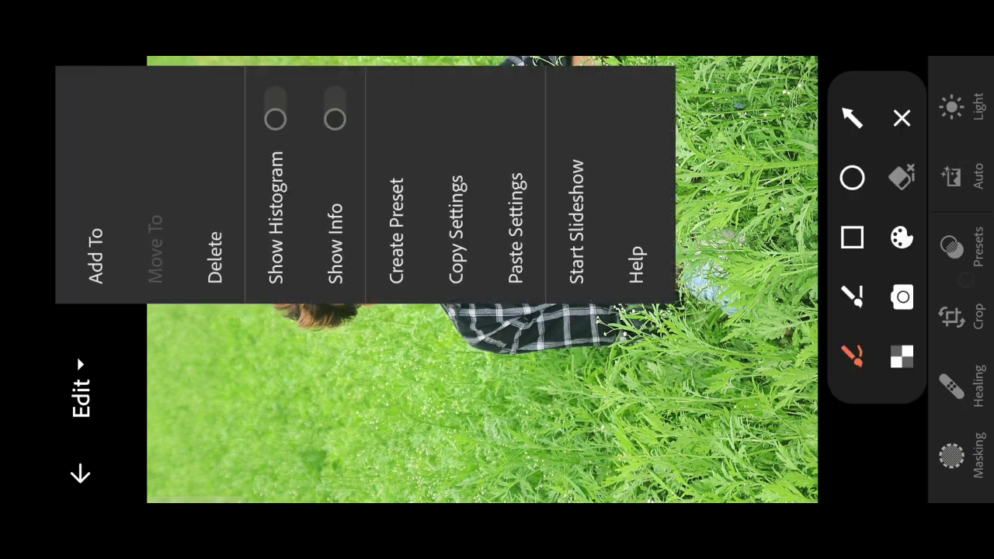
left_click(852, 239)
left_click_drag(468, 127, 564, 333)
left_click(901, 108)
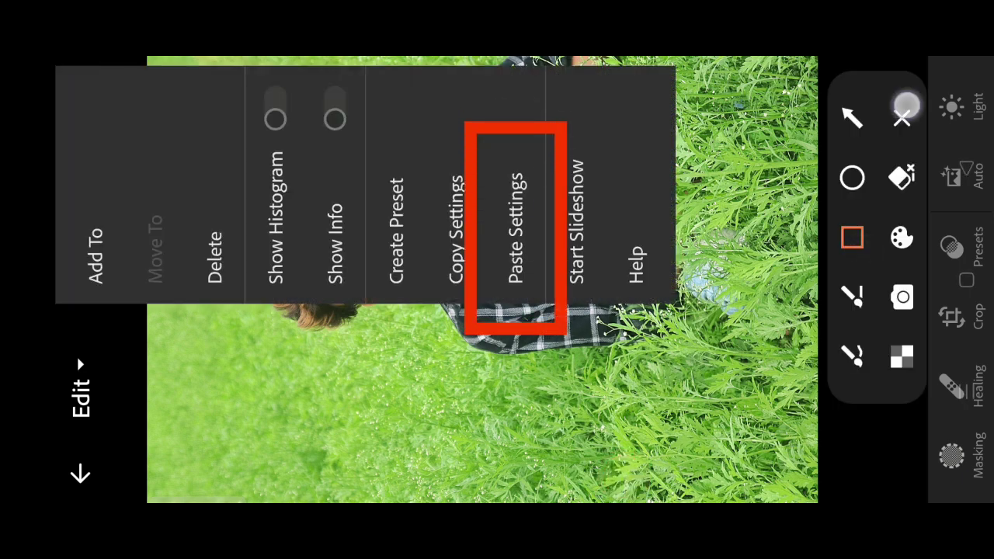
left_click(522, 273)
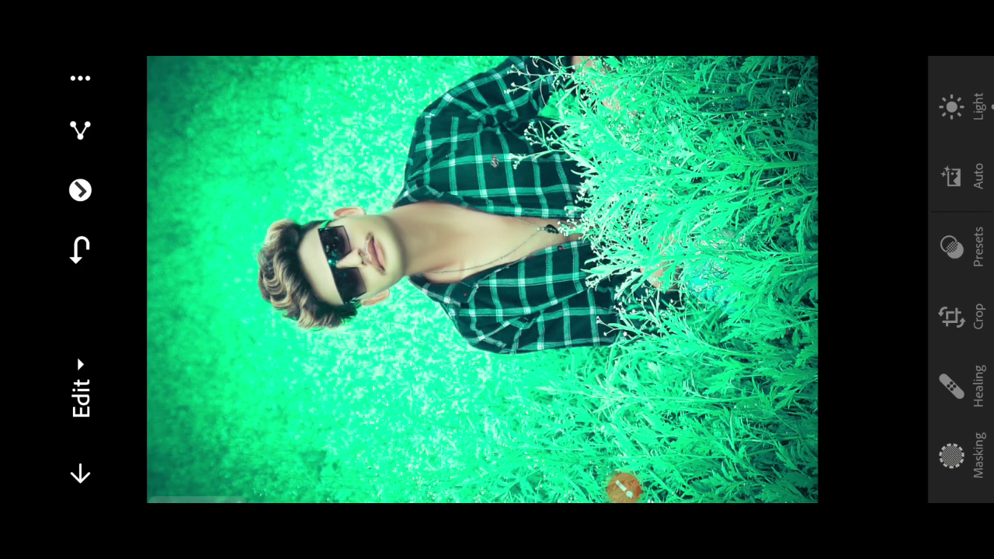
left_click(574, 118)
scroll(481, 280, "up", 3)
left_click(681, 382)
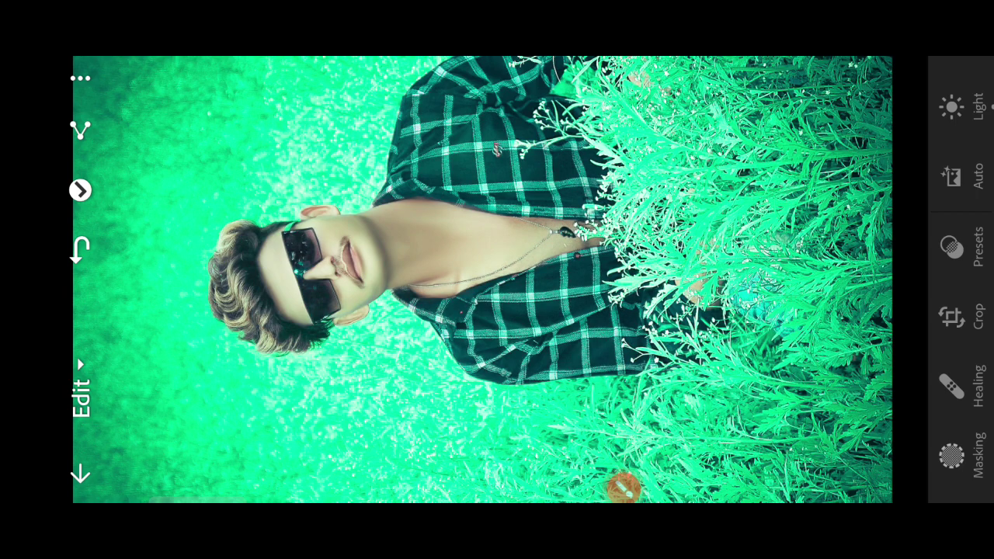
Share the edited portrait onward to Snapseed
left_click(624, 487)
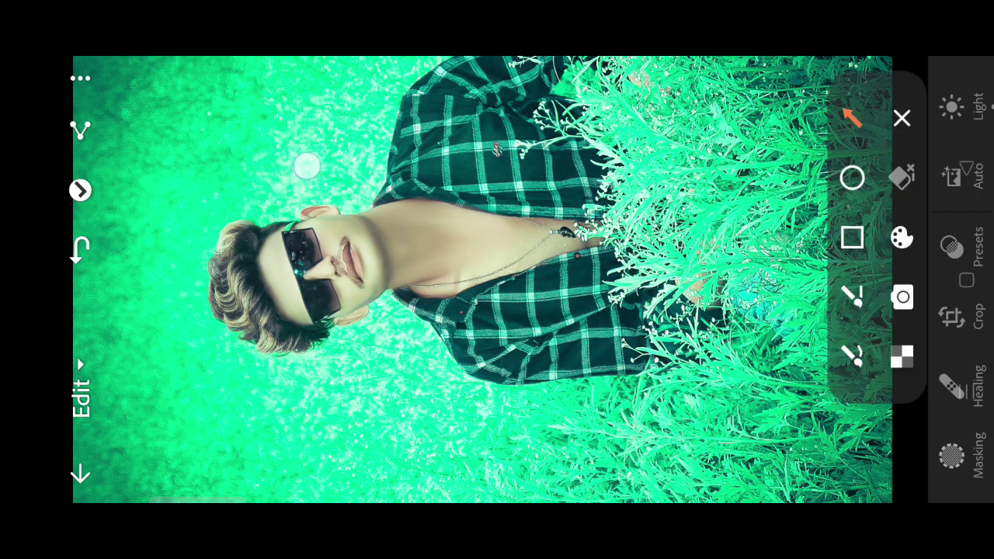
left_click_drag(306, 165, 81, 130)
left_click(902, 118)
left_click(80, 131)
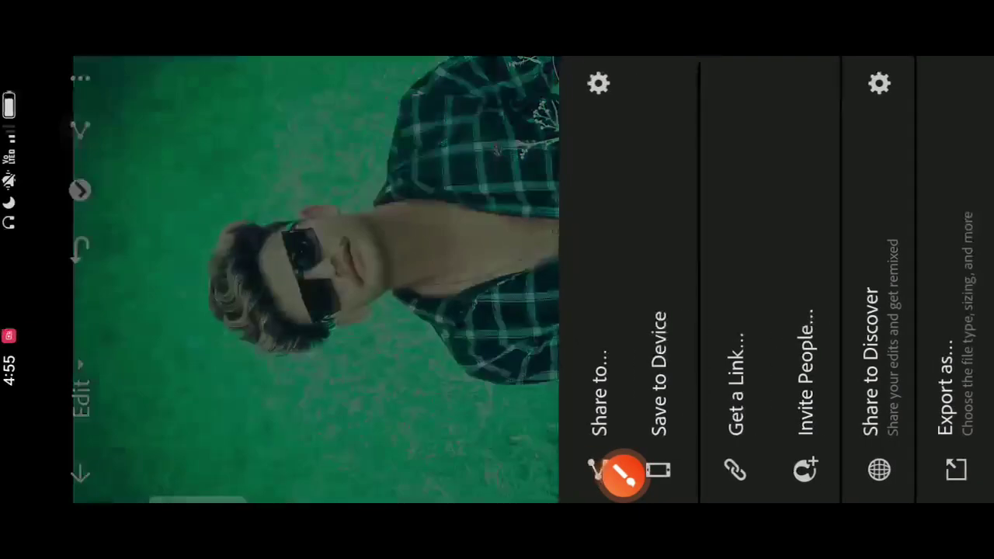
left_click(596, 392)
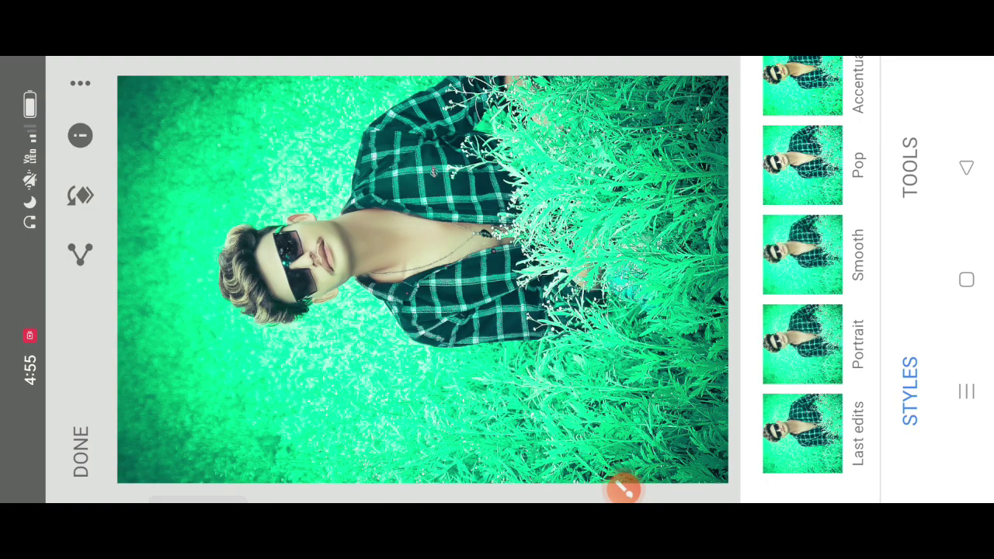
Open the Details tool from Snapseed's Tools list
left_click(626, 487)
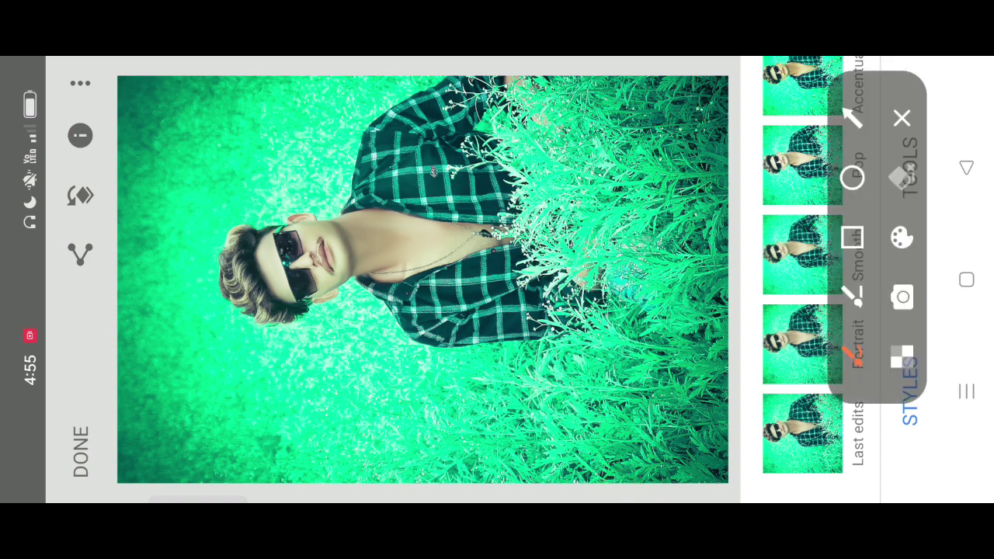
left_click_drag(667, 268, 888, 173)
left_click(901, 118)
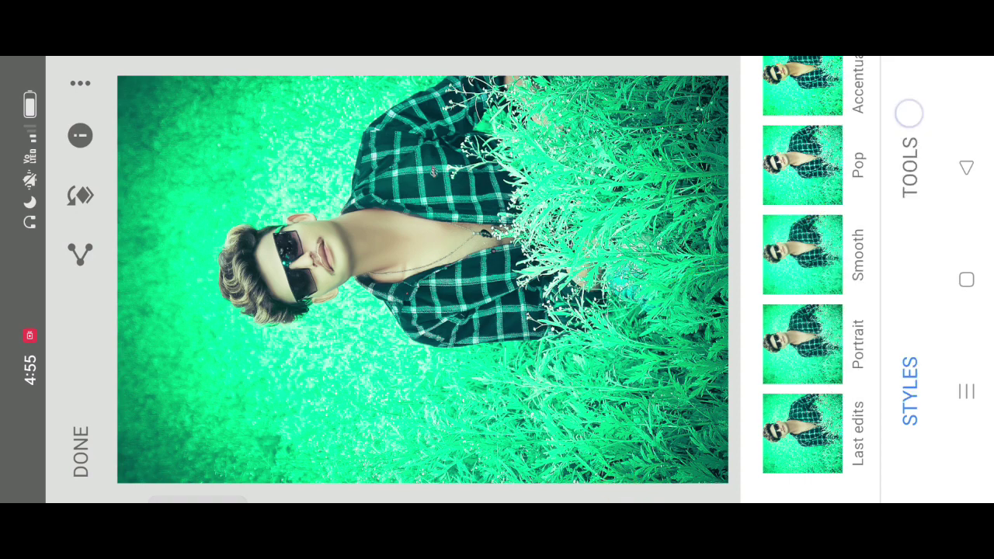
left_click(910, 166)
left_click(624, 475)
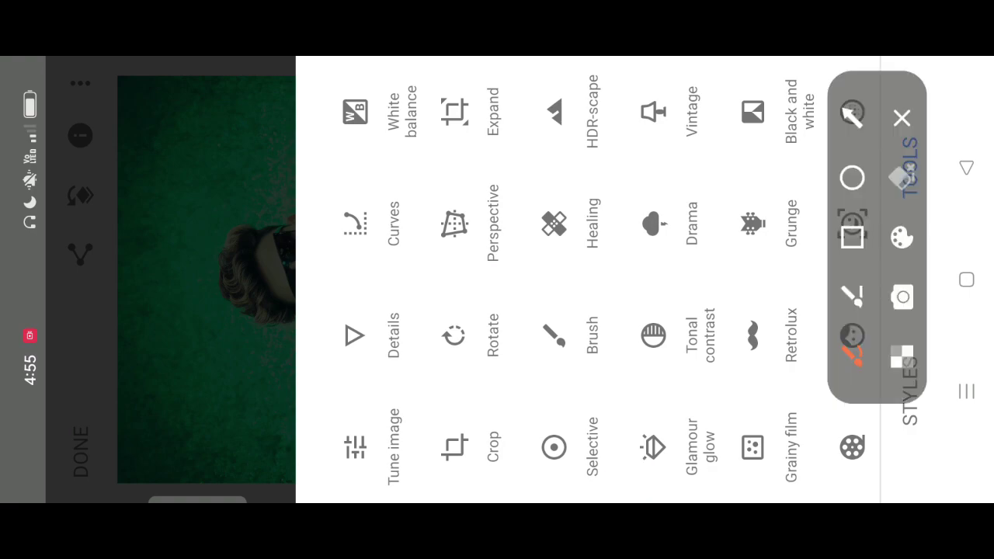
mouse_move(333, 295)
left_mouse_down()
mouse_move(415, 333)
mouse_move(388, 307)
left_mouse_up()
left_click(908, 116)
left_click(356, 338)
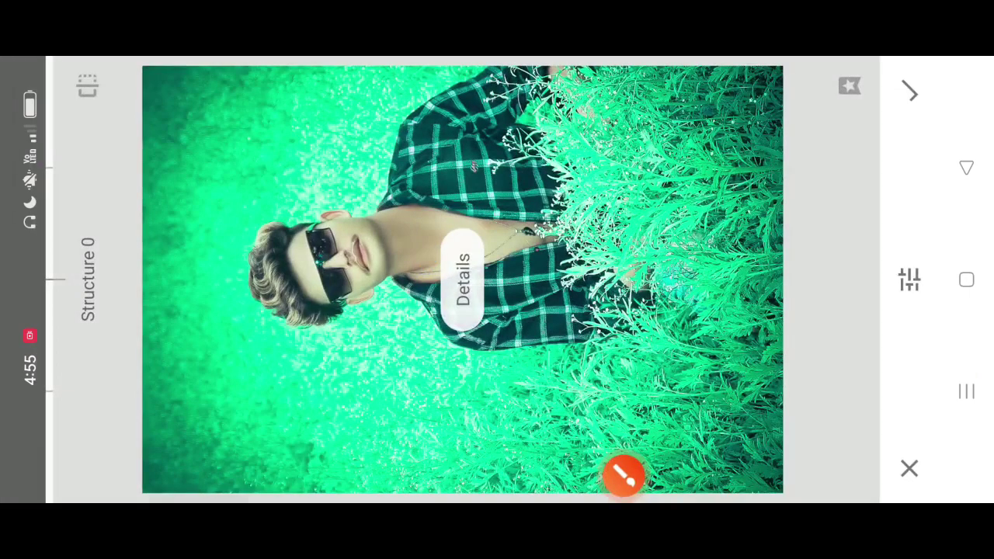
Set Sharpening to +19 and Structure to +8, then apply the Details adjustment
mouse_move(760, 422)
left_mouse_down()
mouse_move(670, 469)
mouse_move(850, 244)
mouse_move(781, 409)
mouse_move(886, 204)
mouse_move(812, 329)
mouse_move(836, 285)
left_mouse_up()
scroll(481, 331, "up", 3)
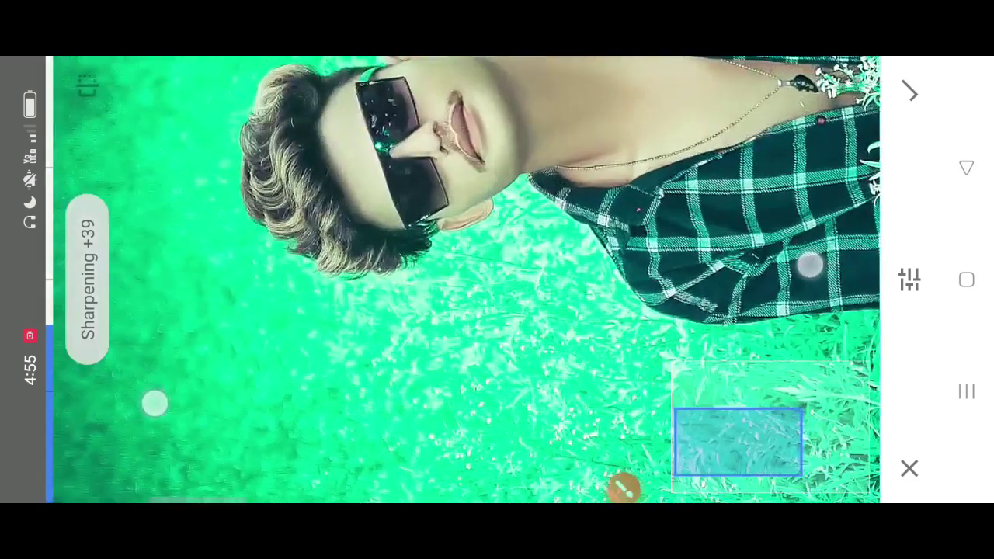
scroll(466, 347, "down", 3)
mouse_move(776, 275)
left_mouse_down()
mouse_move(823, 250)
mouse_move(763, 463)
mouse_move(865, 264)
mouse_move(827, 383)
mouse_move(837, 365)
left_mouse_up()
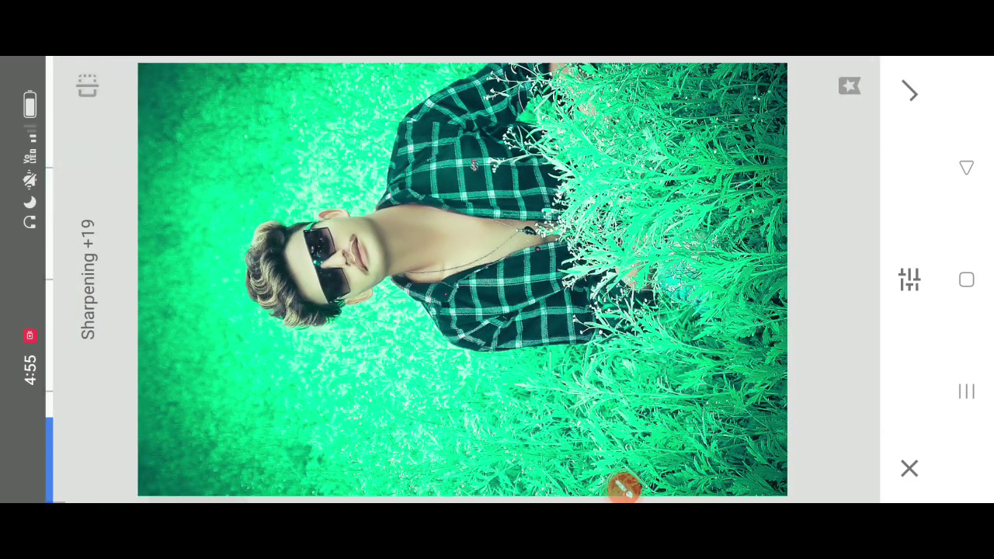
mouse_move(776, 393)
left_mouse_down()
mouse_move(844, 393)
mouse_move(809, 373)
mouse_move(805, 410)
left_mouse_up()
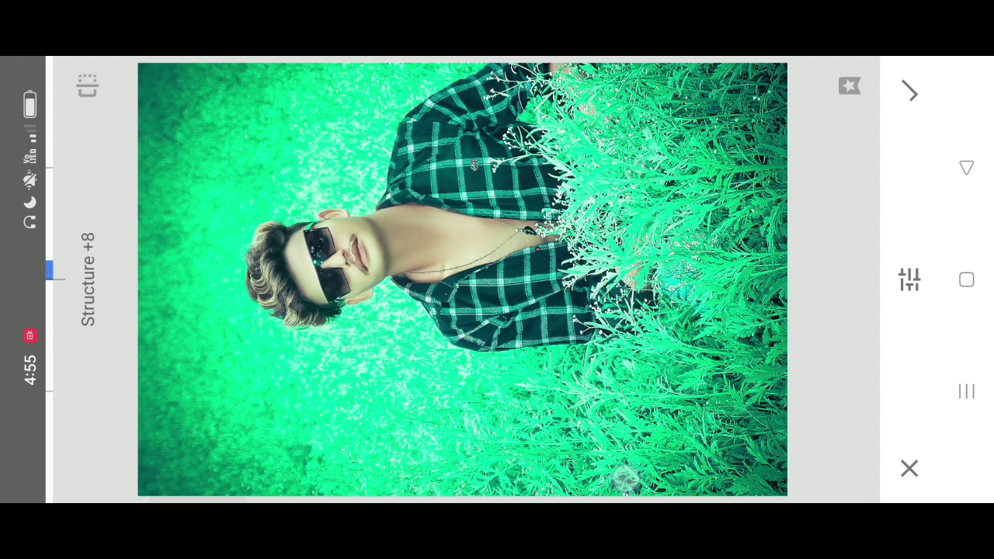
left_click(627, 478)
left_click(850, 116)
left_click_drag(649, 285, 844, 136)
left_click(909, 131)
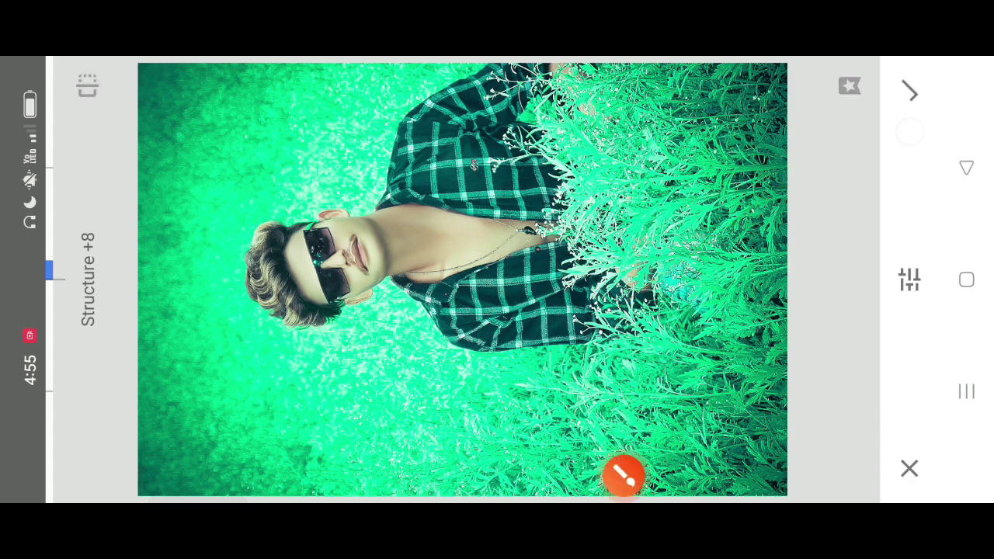
left_click(911, 92)
left_click(624, 475)
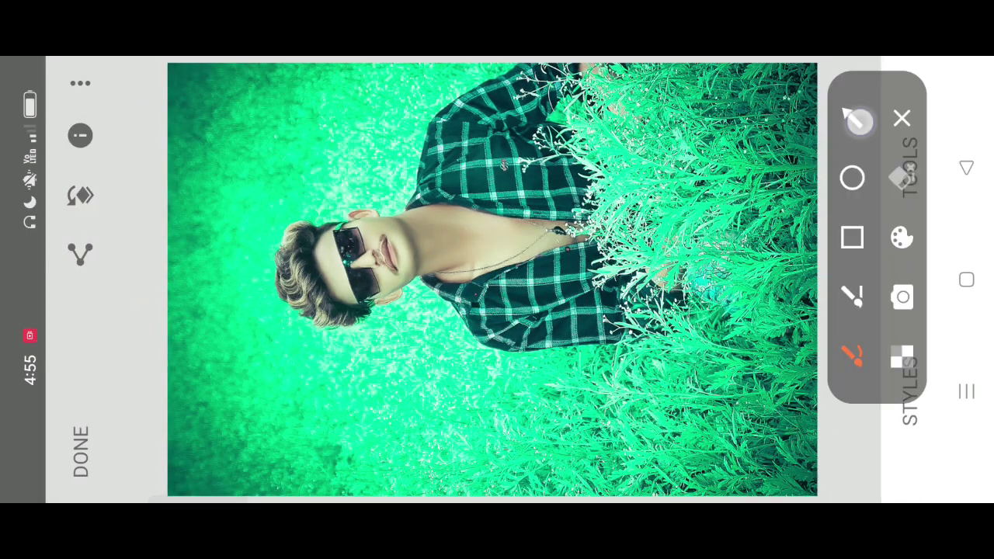
Open the Selective tool from Snapseed's Tools list
left_click(858, 120)
left_click_drag(652, 326, 886, 174)
left_click(902, 118)
left_click(909, 167)
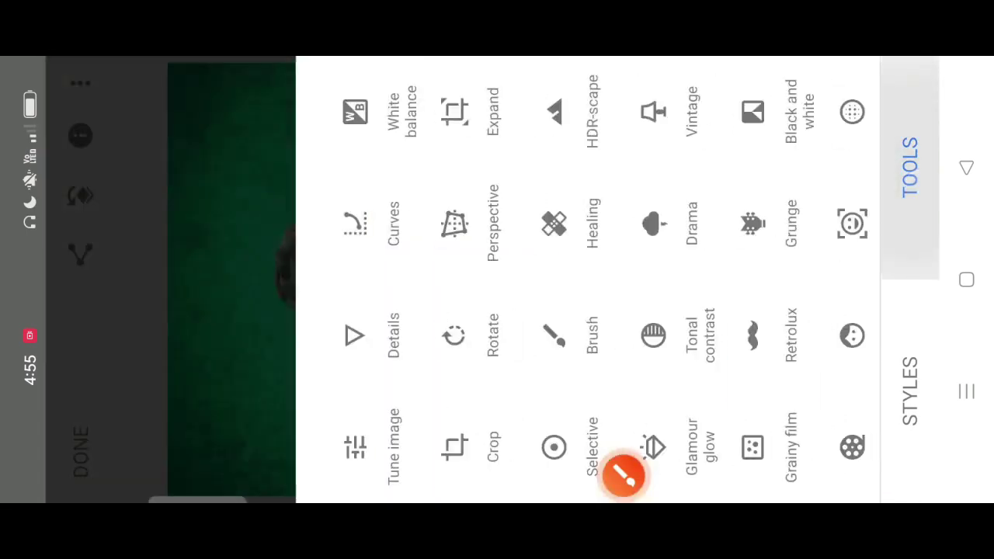
left_click(623, 475)
left_click_drag(588, 421, 599, 475)
left_click(898, 113)
left_click(554, 447)
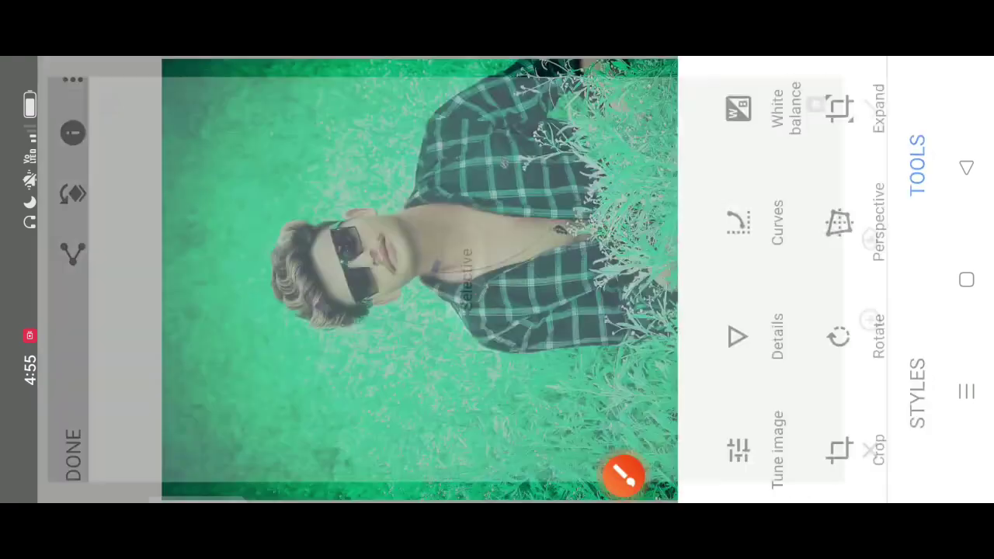
Place a shrunken point on the face, set Brightness to +34, and apply it
left_click_drag(421, 226, 410, 231)
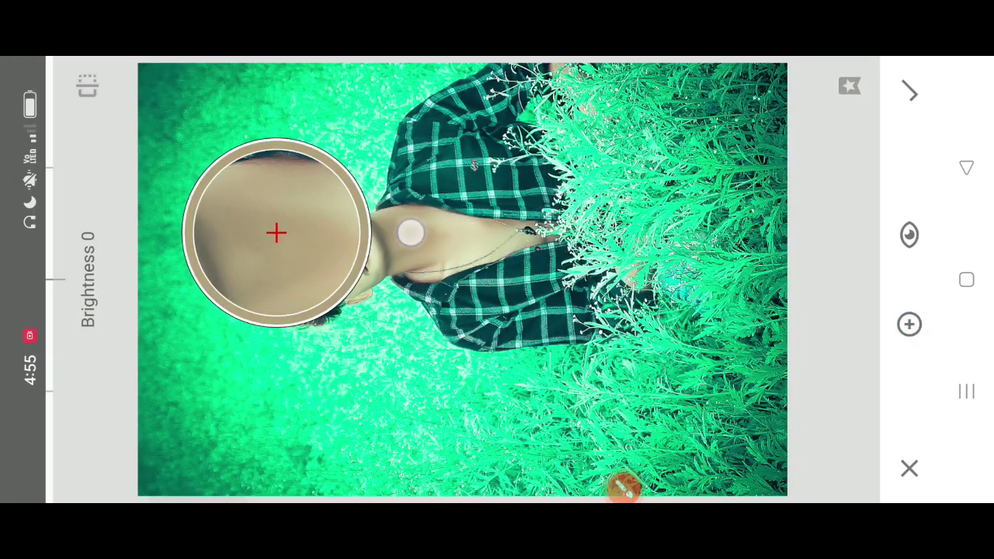
left_click_drag(368, 366, 497, 351)
mouse_move(746, 381)
left_mouse_down()
mouse_move(772, 339)
mouse_move(779, 349)
mouse_move(752, 415)
mouse_move(779, 370)
mouse_move(759, 415)
mouse_move(770, 389)
left_mouse_up()
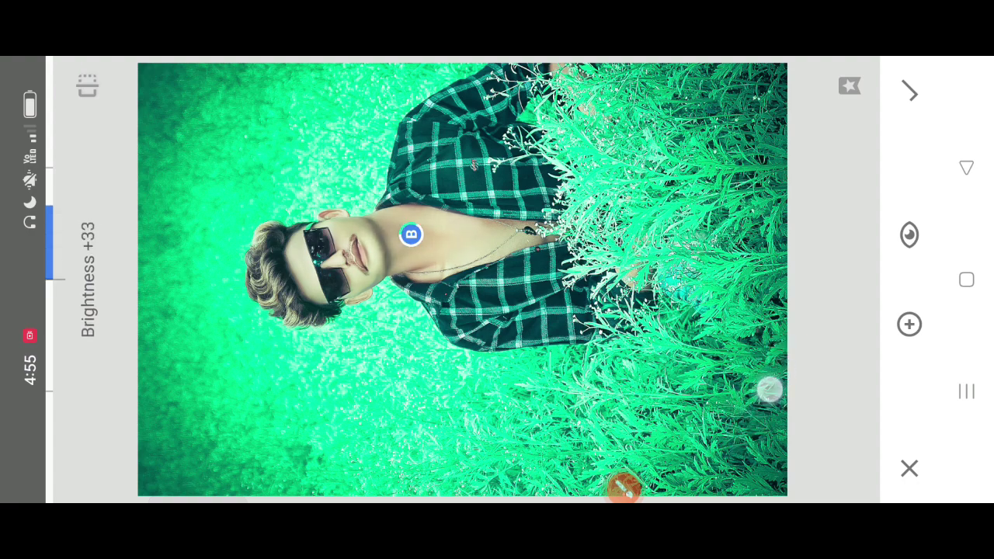
left_click(624, 488)
left_click(846, 124)
left_click_drag(751, 217, 898, 115)
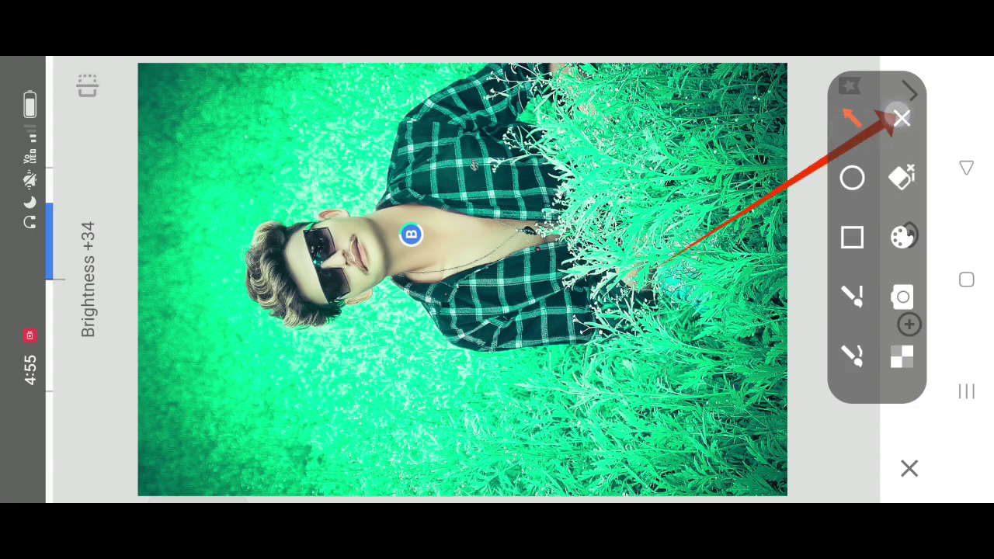
left_click(925, 108)
left_click(574, 431)
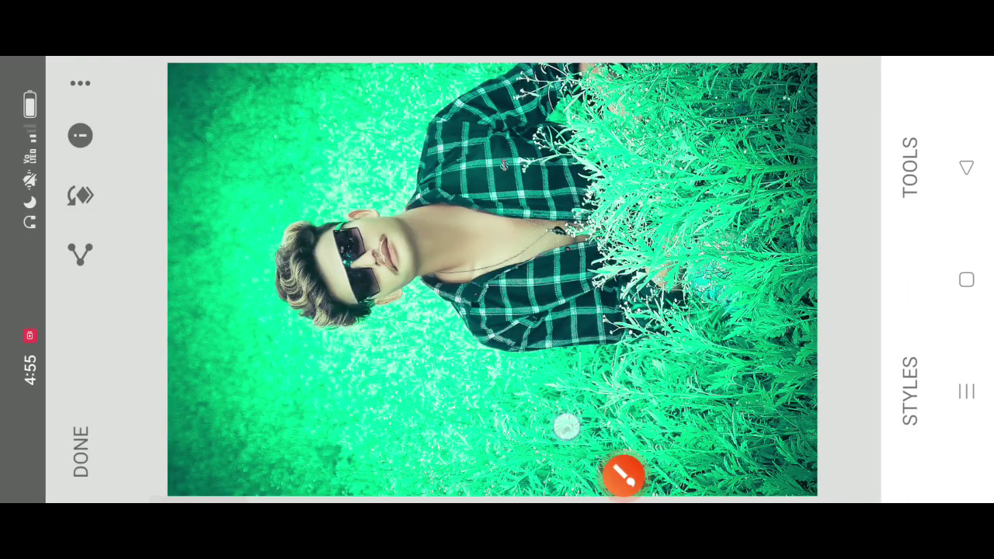
scroll(476, 319, "up", 3)
scroll(477, 319, "down", 3)
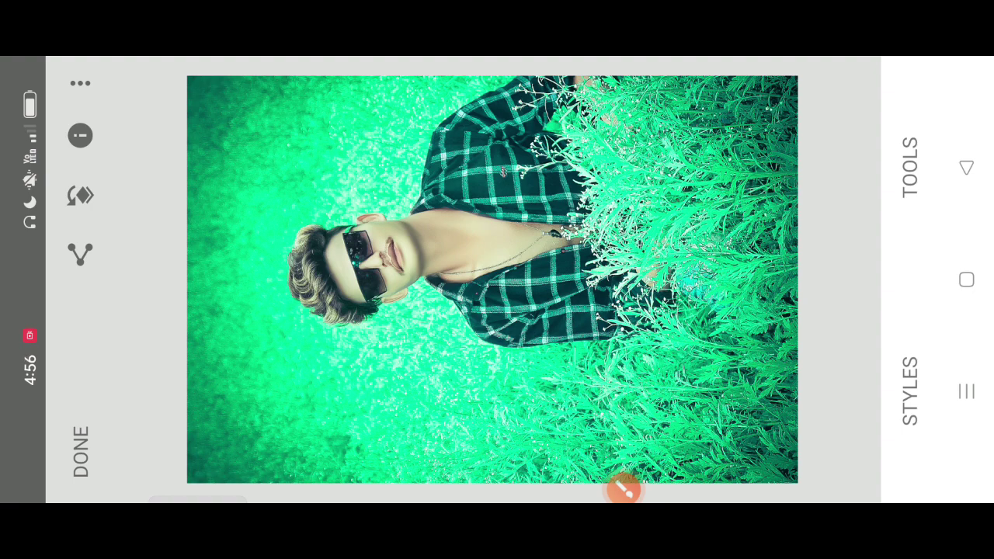
Bring up the share options for the finished Snapseed photo
left_click(624, 488)
left_click(860, 123)
left_click_drag(380, 265, 101, 254)
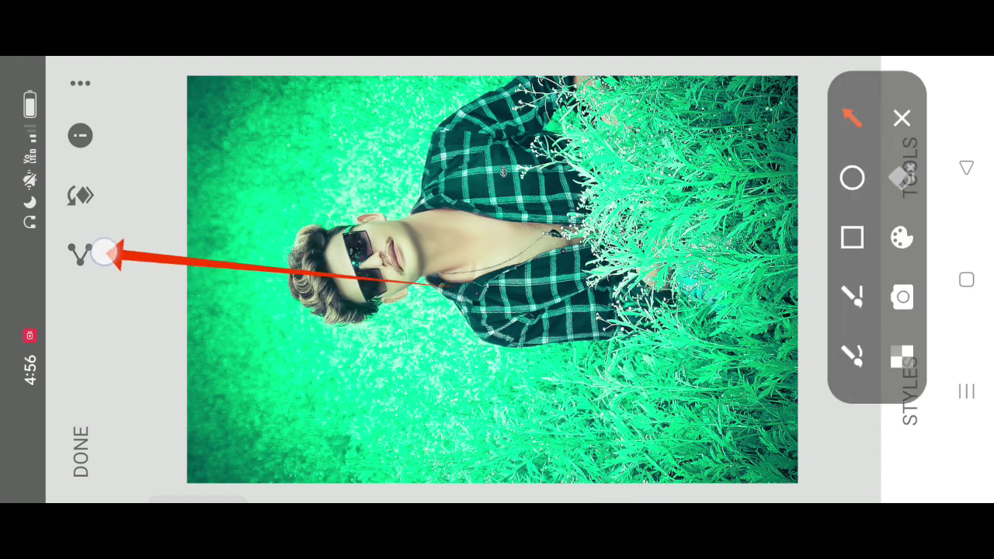
left_click(901, 118)
left_click(79, 256)
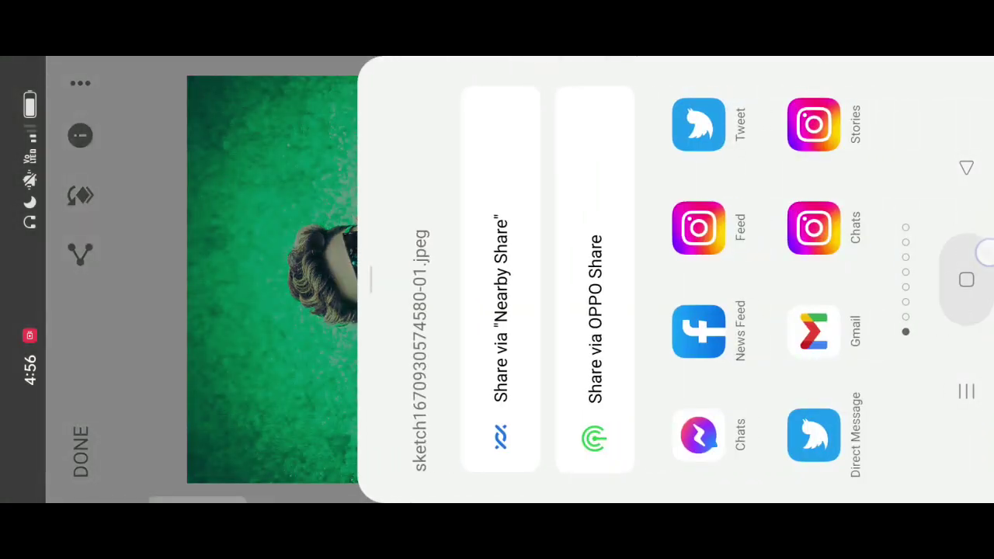
Exit to the home screen and open Gallery showing the teal PRESENT PS EDITOR image
left_click(966, 279)
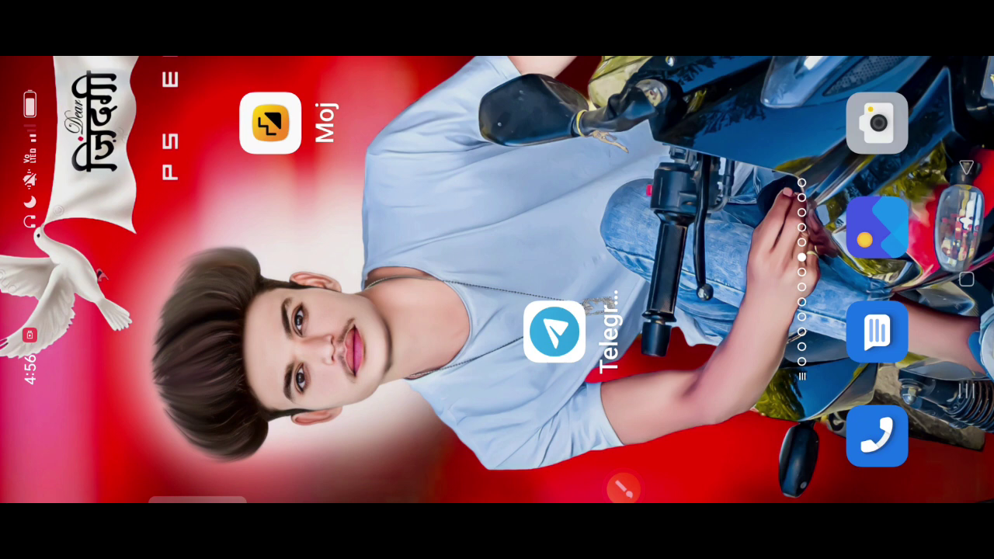
left_click_drag(497, 388, 497, 116)
left_click(876, 228)
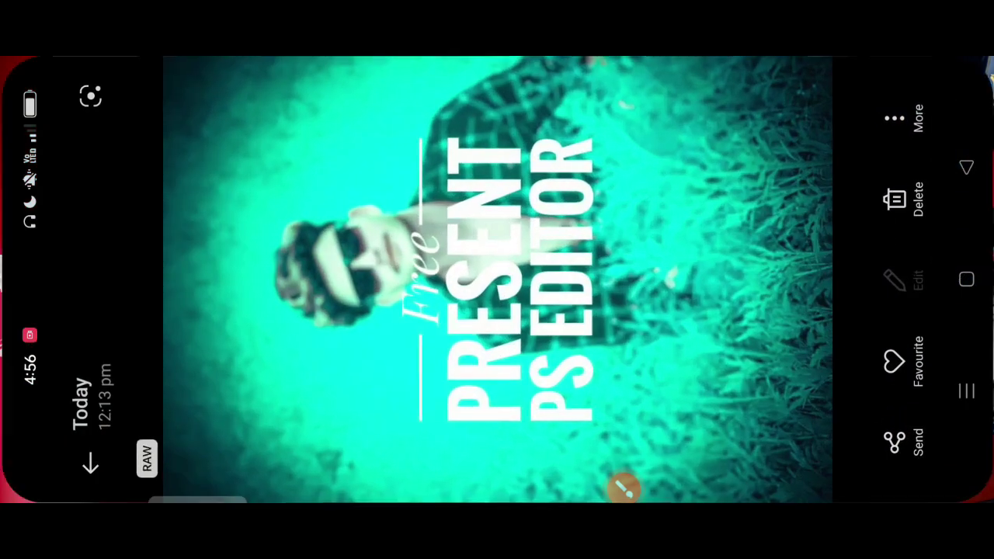